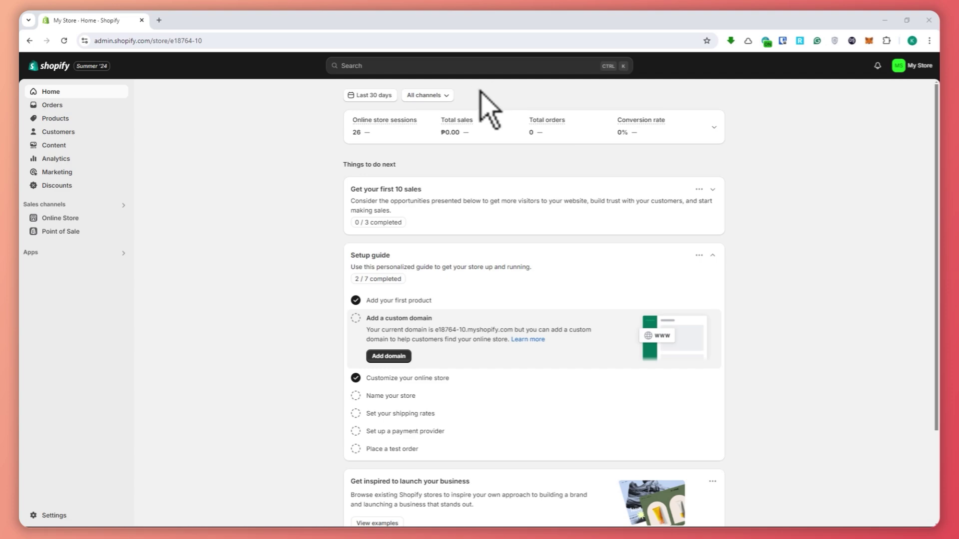
Search the Shopify App Store for 'judge' from the admin search bar.
{"action": "left_click", "coordinate": [476, 66]}
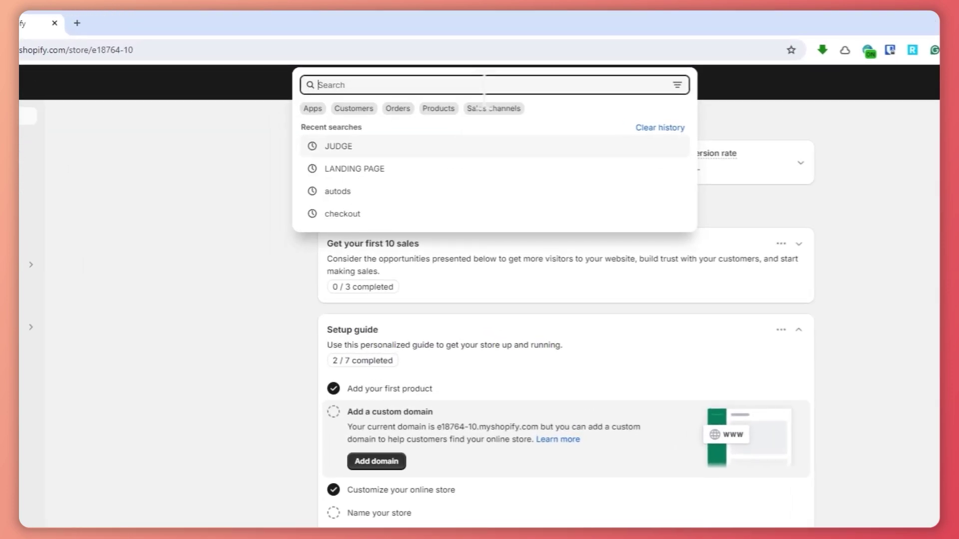
{"action": "type", "text": "judge"}
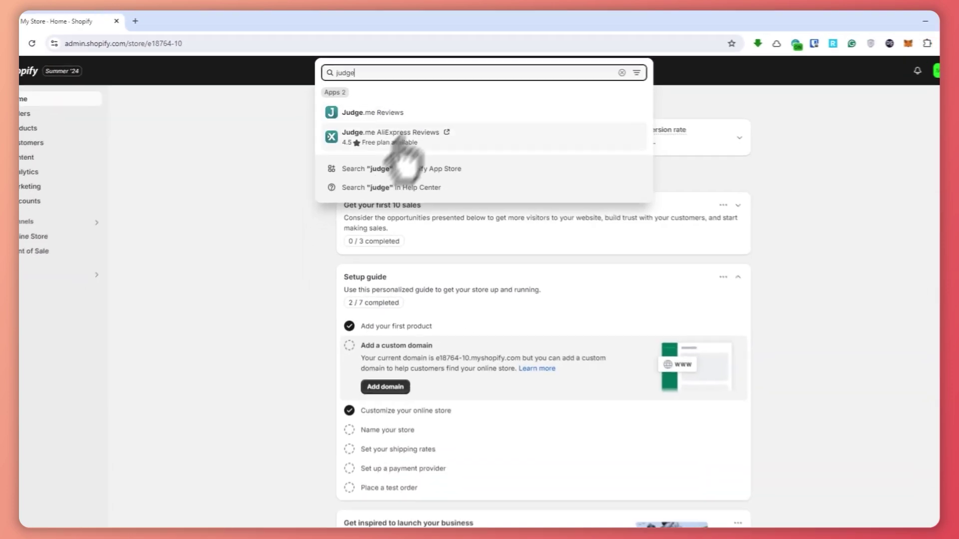
{"action": "left_click", "coordinate": [457, 158]}
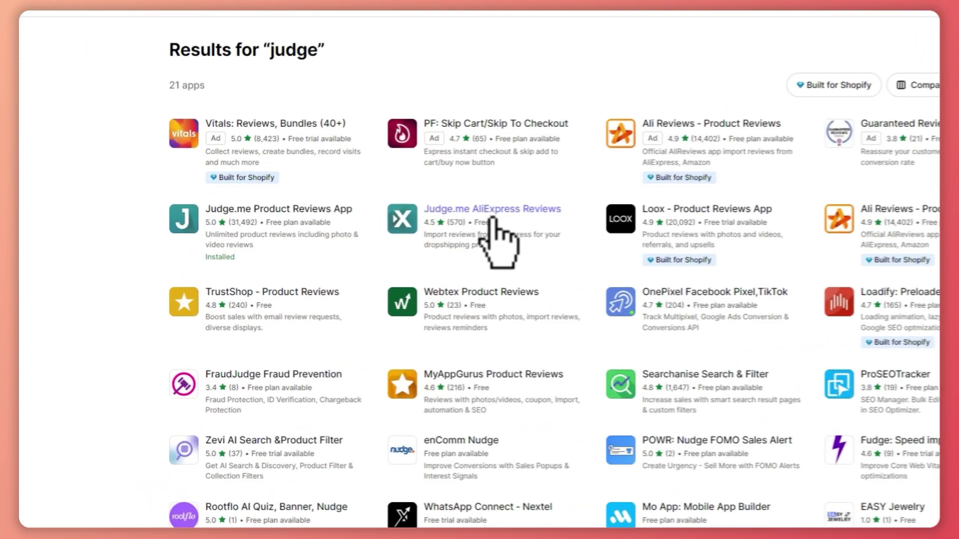
Install Judge.me AliExpress Reviews from its App Store listing, approving its data access.
{"action": "left_click", "coordinate": [397, 250]}
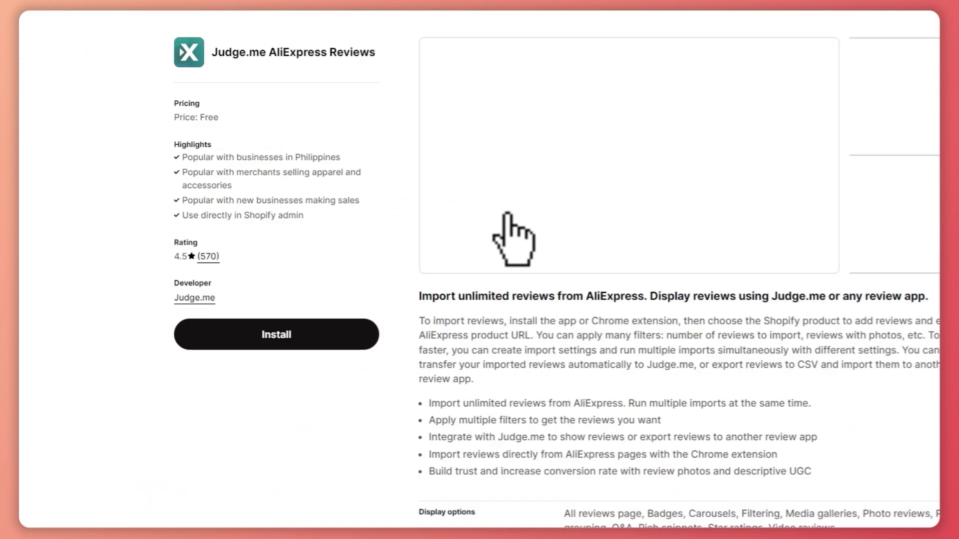
{"action": "left_click", "coordinate": [312, 337]}
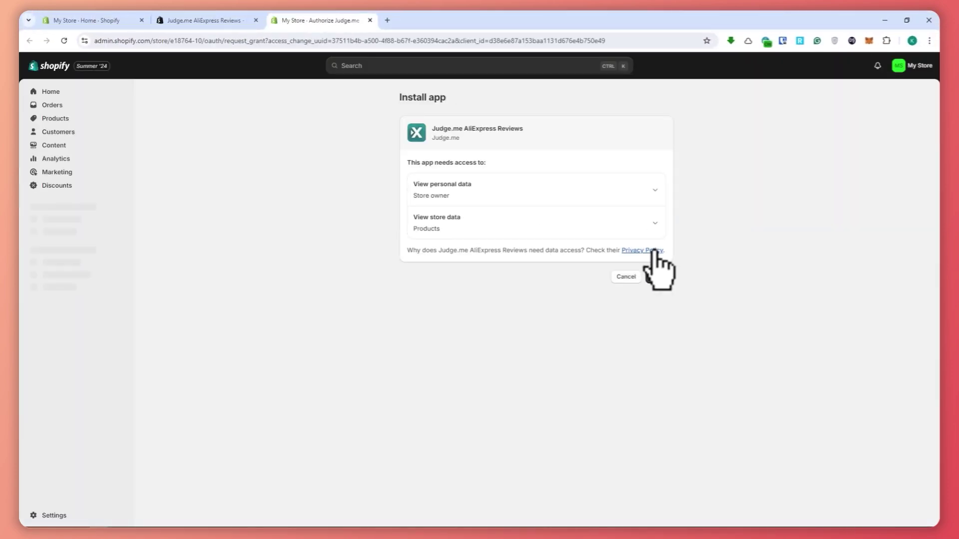
{"action": "left_click", "coordinate": [661, 277]}
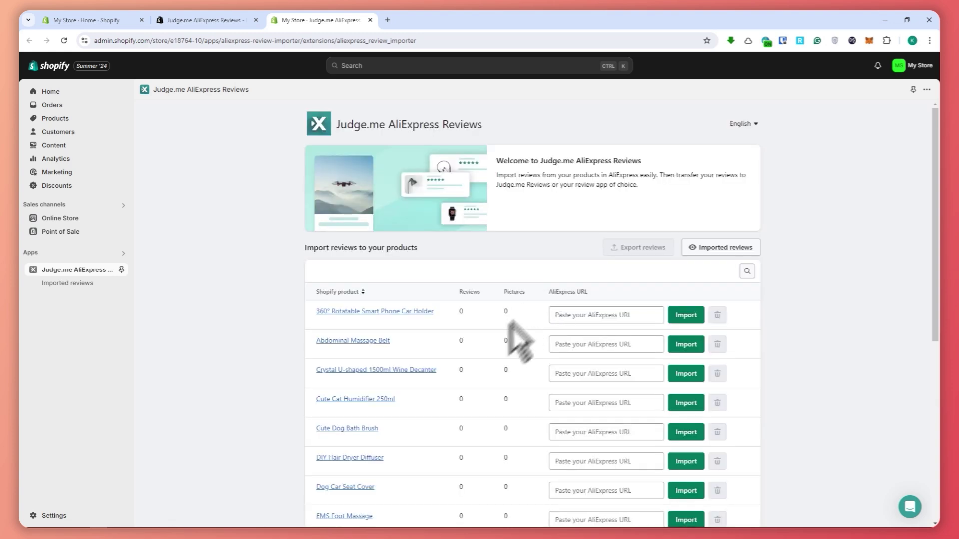
View the 360° Rotatable Smart Phone Car Holder's store page from the import list, then open a new tab.
{"action": "scroll", "coordinate": [517, 307], "scroll_direction": "down", "scroll_amount": 2}
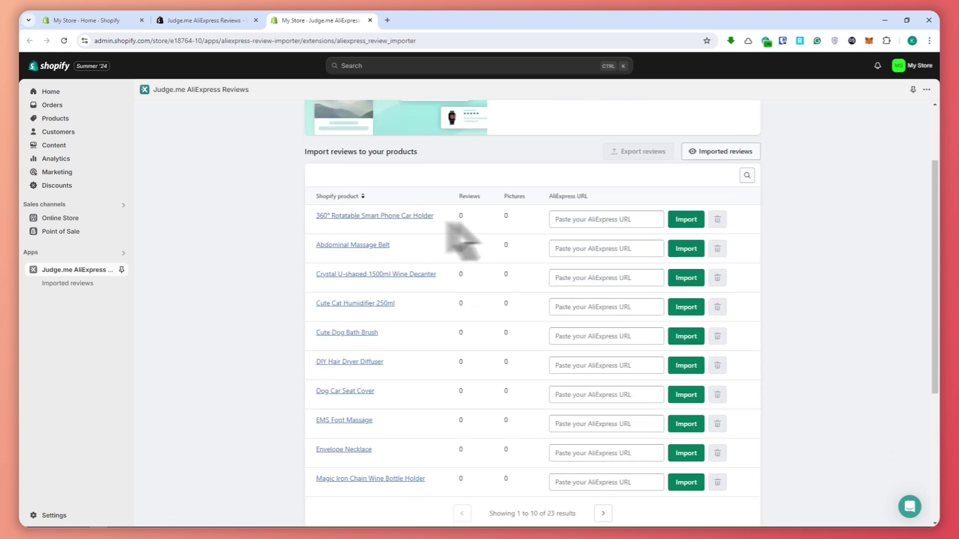
{"action": "scroll", "coordinate": [503, 305], "scroll_direction": "down", "scroll_amount": 2}
{"action": "scroll", "coordinate": [489, 293], "scroll_direction": "up", "scroll_amount": 4}
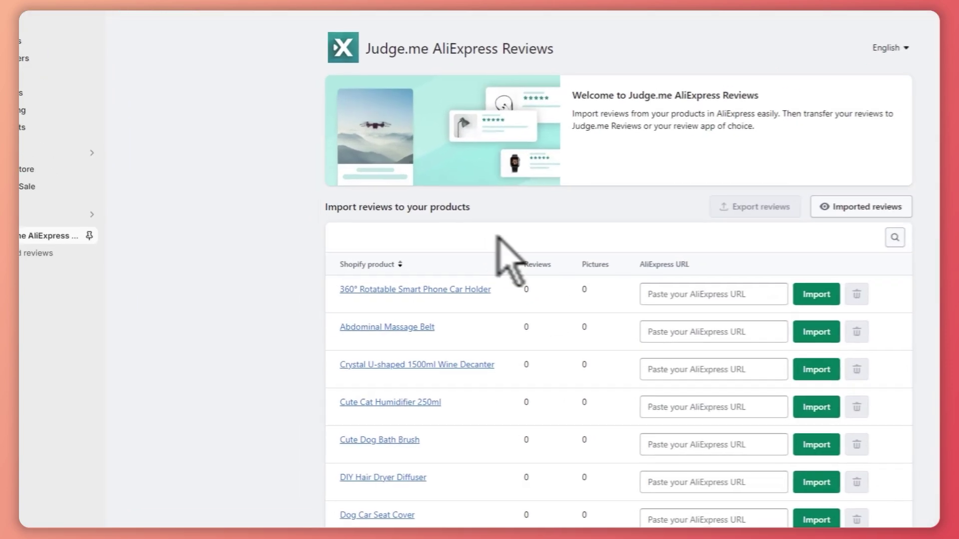
{"action": "scroll", "coordinate": [444, 276], "scroll_direction": "down", "scroll_amount": 4}
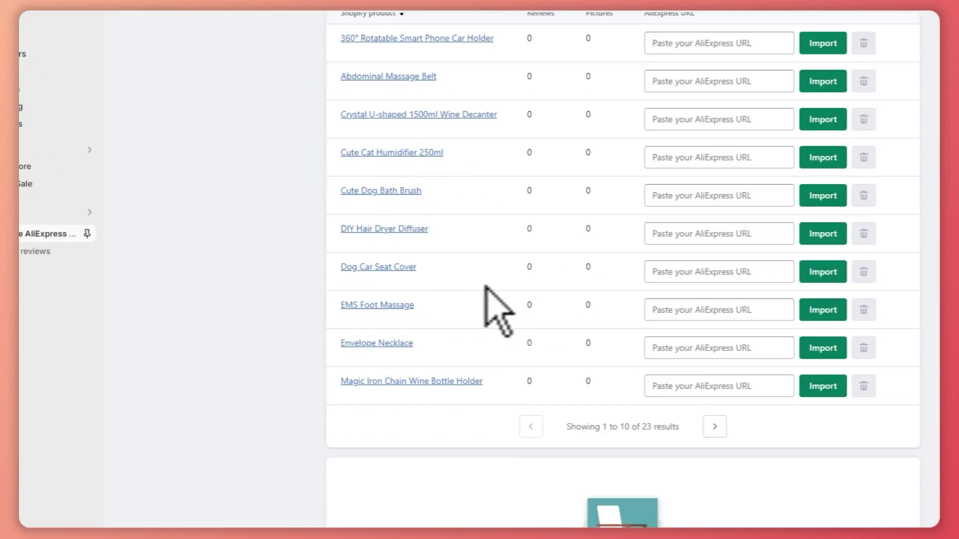
{"action": "scroll", "coordinate": [493, 285], "scroll_direction": "up", "scroll_amount": 4}
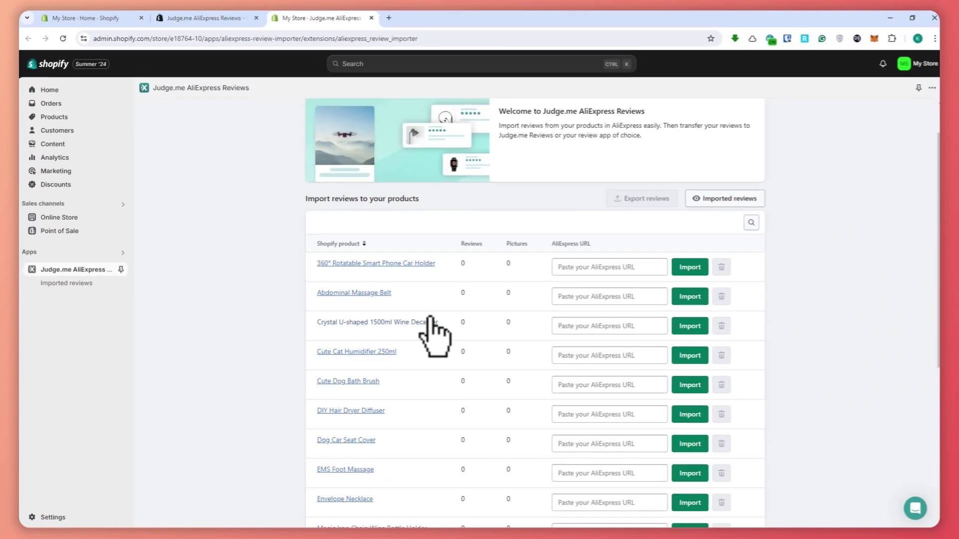
{"action": "scroll", "coordinate": [426, 378], "scroll_direction": "down", "scroll_amount": 1}
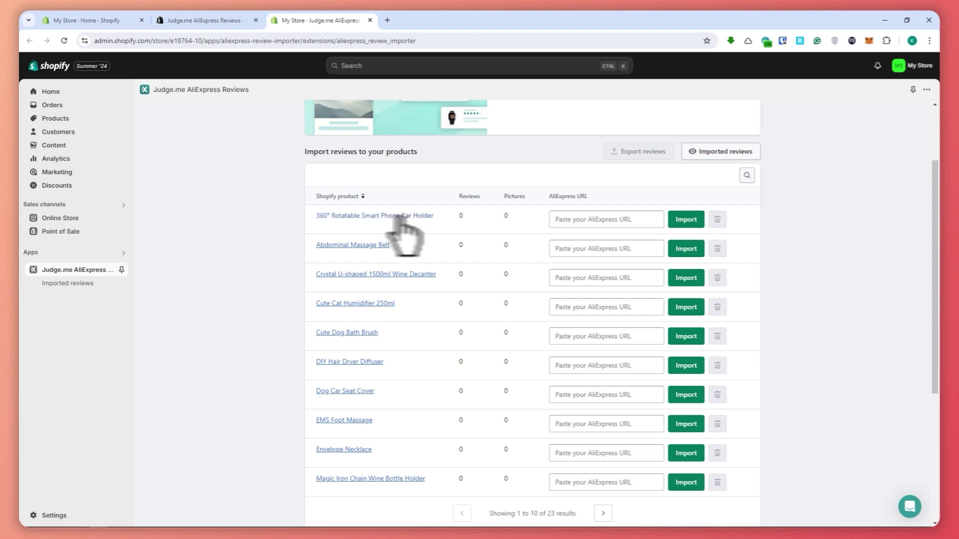
{"action": "left_click", "coordinate": [387, 216]}
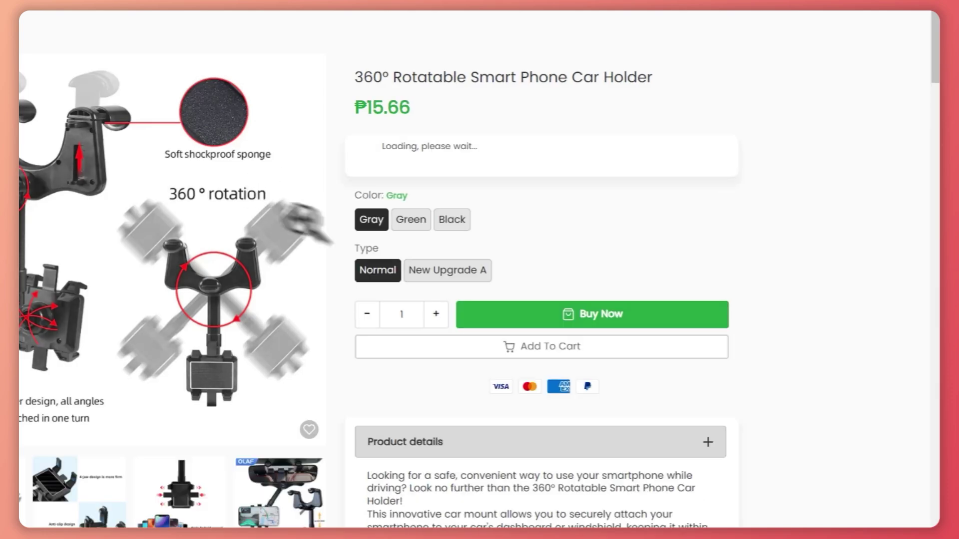
{"action": "scroll", "coordinate": [502, 325], "scroll_direction": "down", "scroll_amount": 3}
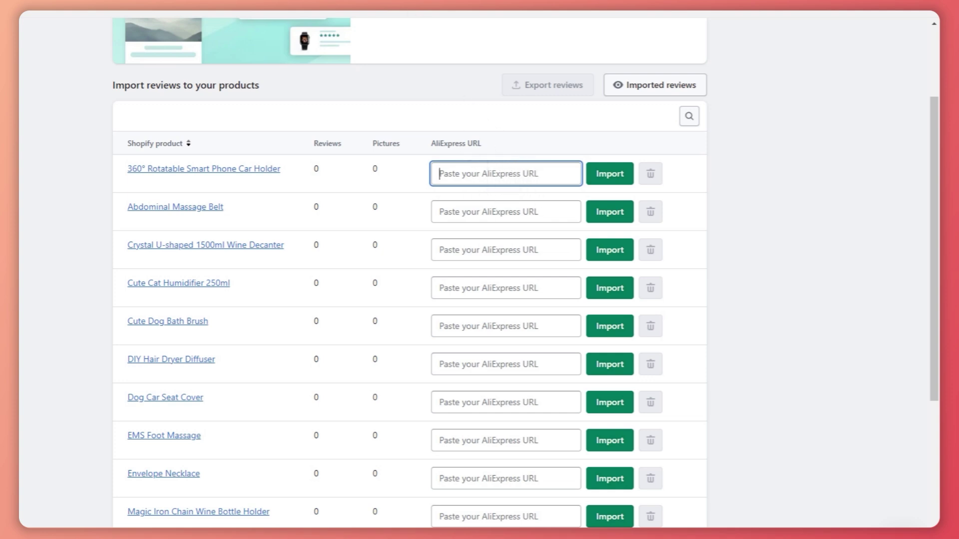
{"action": "key", "text": "ctrl+t"}
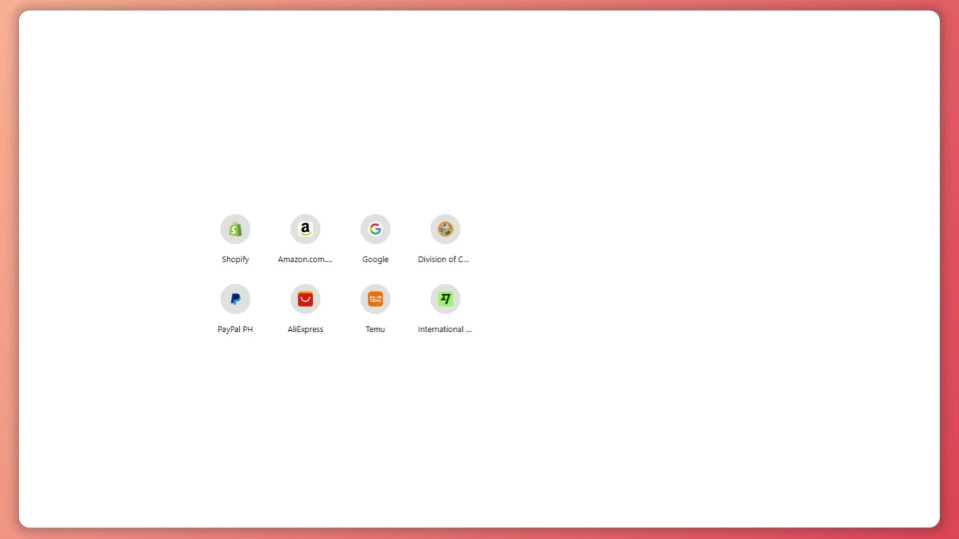
Search AliExpress for 'car phone holder'.
{"action": "left_click", "coordinate": [305, 298]}
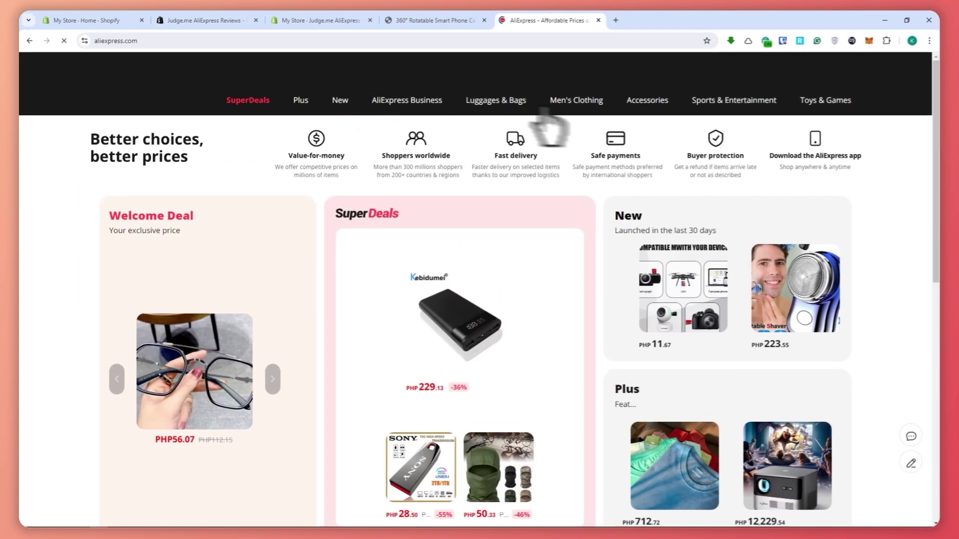
{"action": "left_click", "coordinate": [323, 20]}
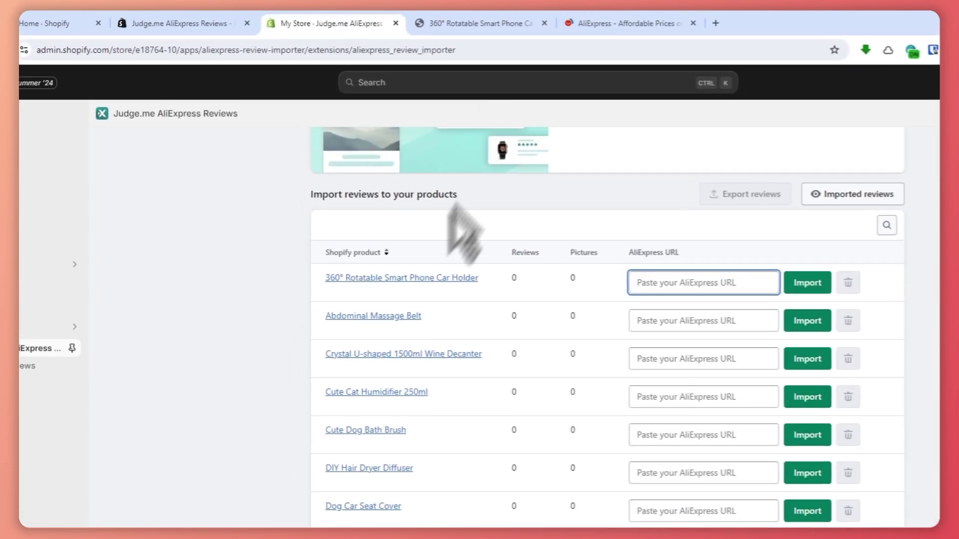
{"action": "left_click", "coordinate": [475, 23]}
{"action": "left_click_drag", "start_coordinate": [330, 358], "coordinate": [531, 75]}
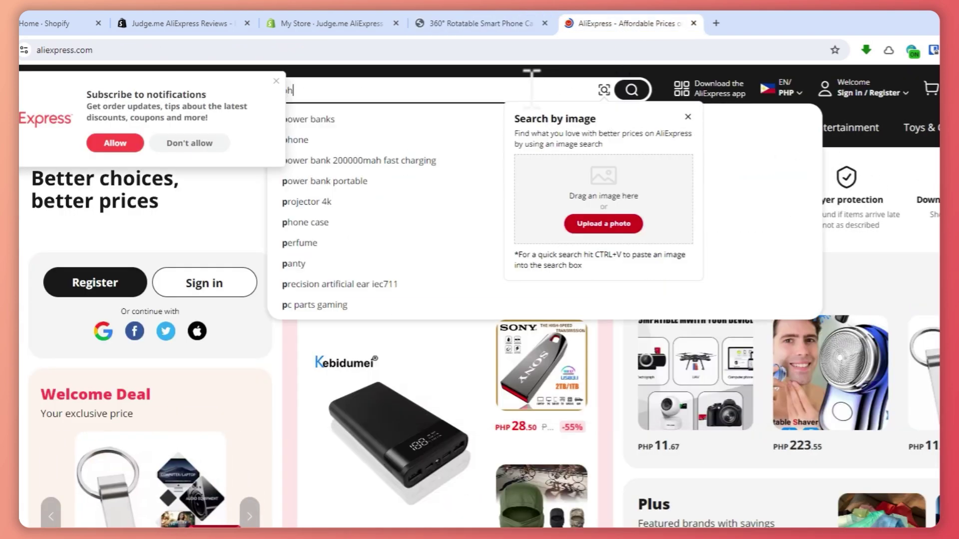
{"action": "key", "text": "BackSpace"}
{"action": "key", "text": "BackSpace"}
{"action": "key", "text": "BackSpace"}
{"action": "key", "text": "BackSpace"}
{"action": "key", "text": "BackSpace"}
{"action": "type", "text": "car p"}
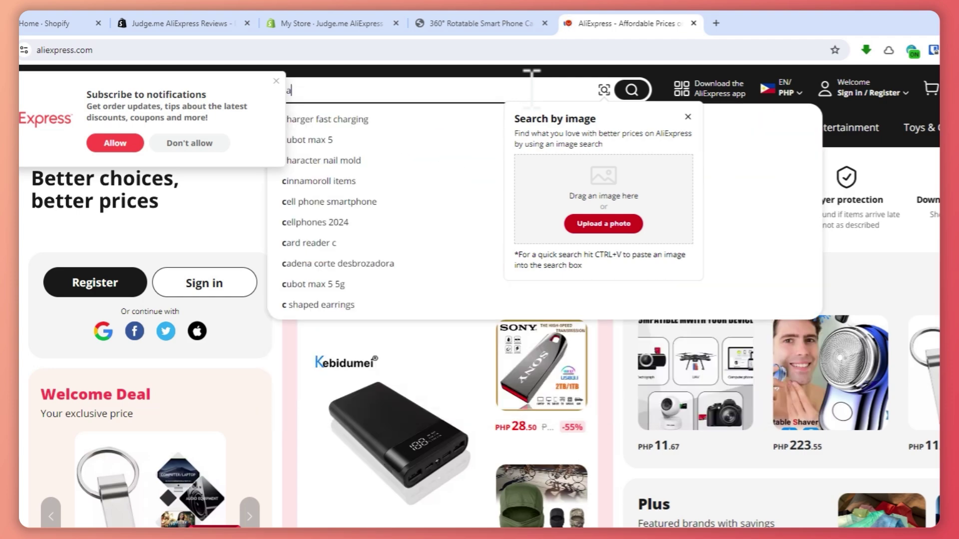
{"action": "type", "text": "hone holder"}
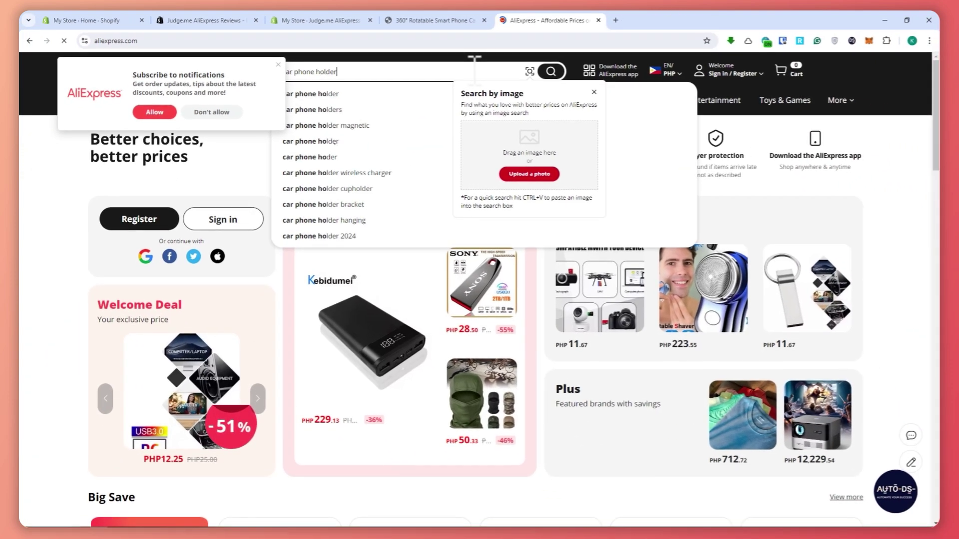
{"action": "left_click", "coordinate": [551, 72]}
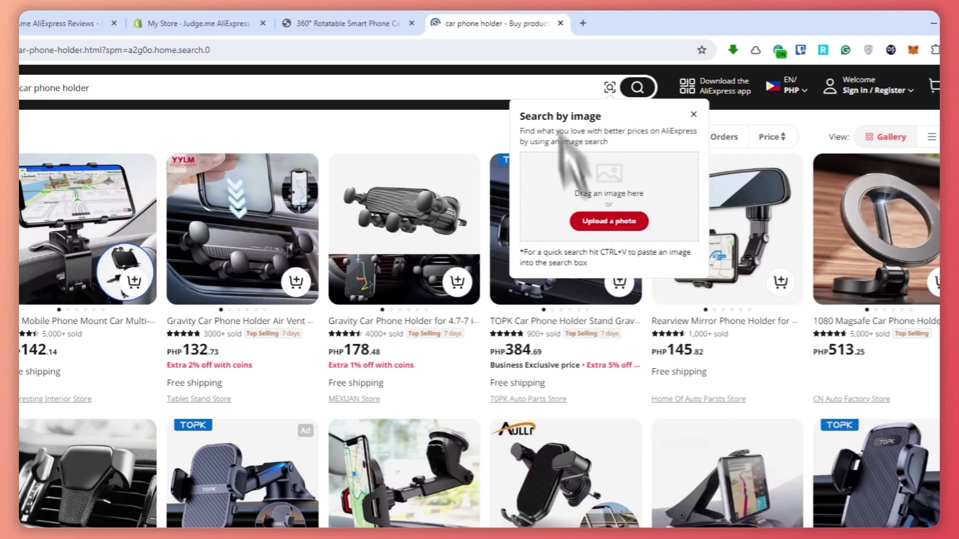
Compare the car phone holder results against the 360° car holder's store page.
{"action": "left_click", "coordinate": [362, 23]}
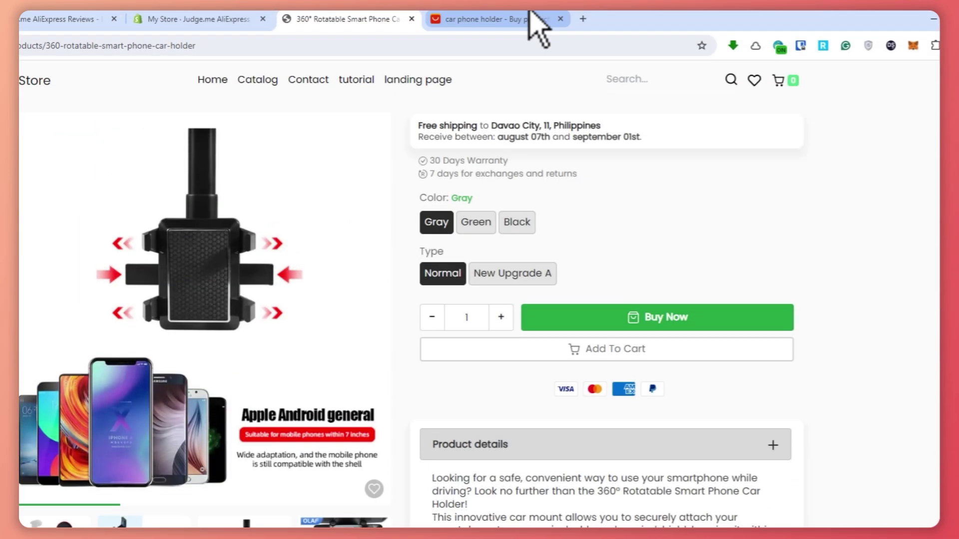
{"action": "left_click", "coordinate": [531, 26]}
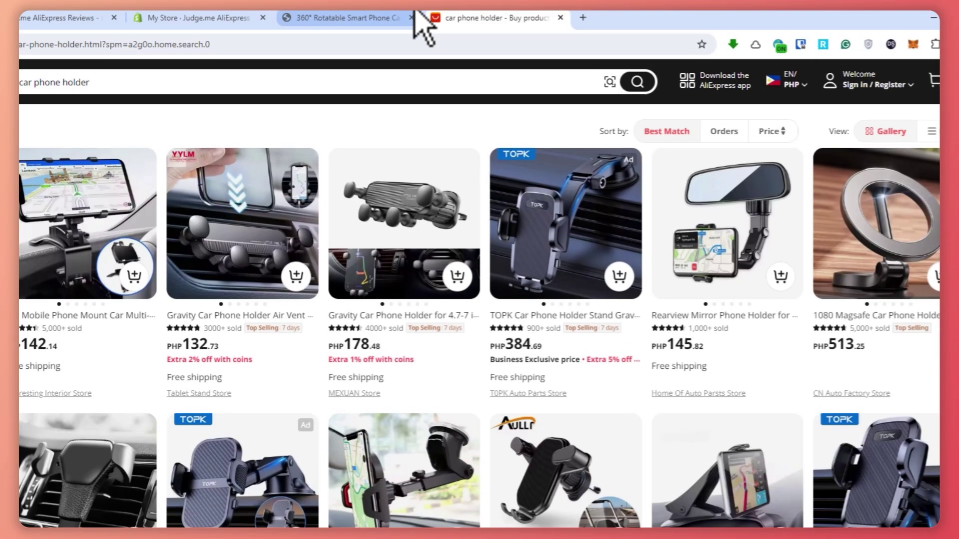
{"action": "left_click", "coordinate": [415, 24]}
{"action": "scroll", "coordinate": [281, 396], "scroll_direction": "down", "scroll_amount": 2}
{"action": "scroll", "coordinate": [282, 396], "scroll_direction": "up", "scroll_amount": 1}
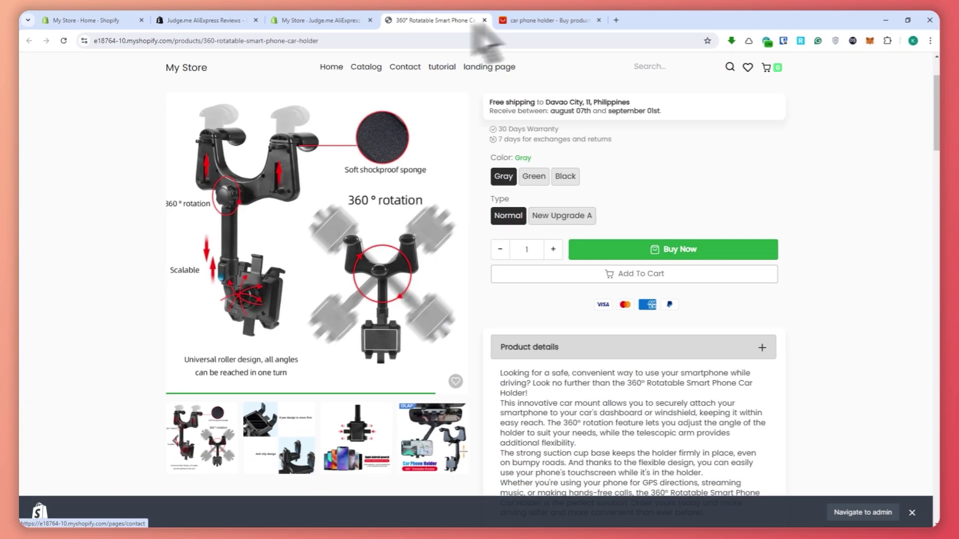
{"action": "left_click", "coordinate": [552, 20]}
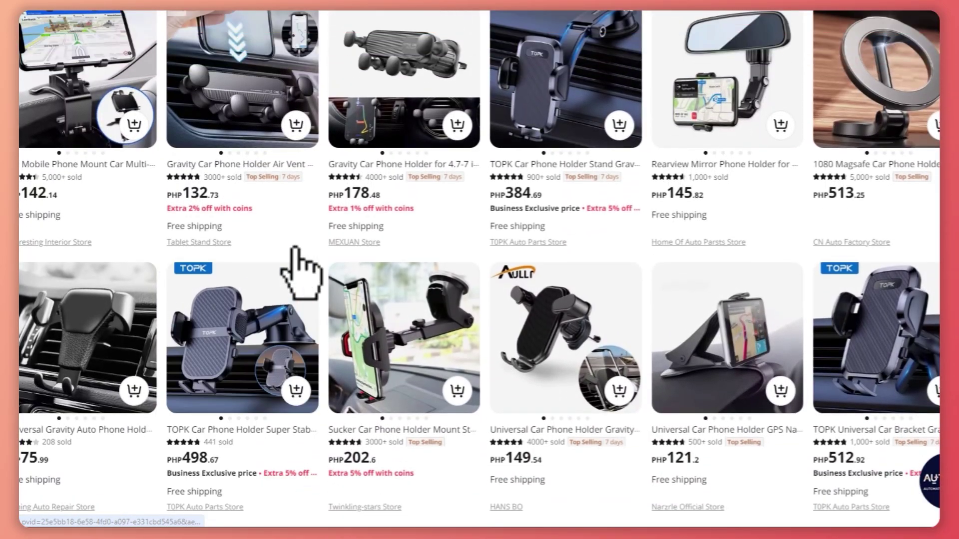
{"action": "scroll", "coordinate": [295, 247], "scroll_direction": "down", "scroll_amount": 5}
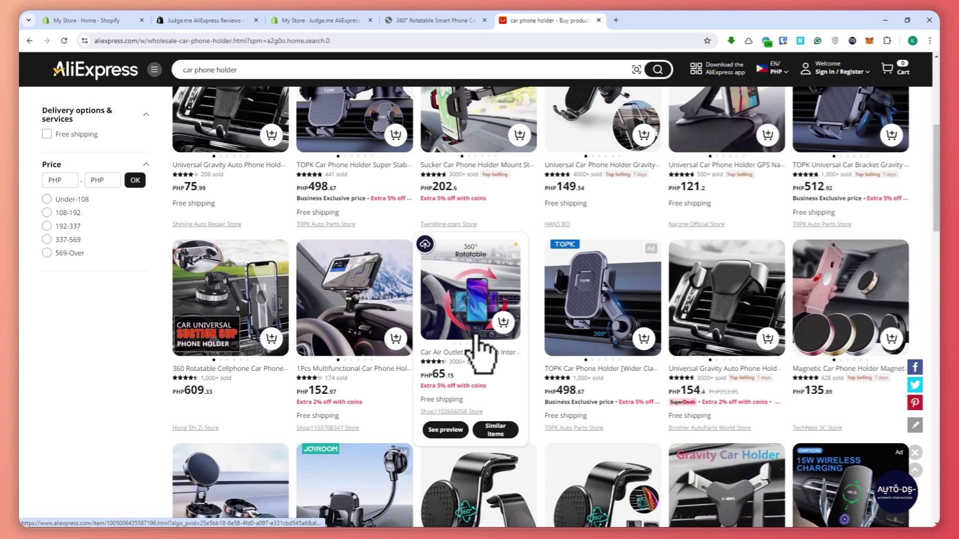
{"action": "scroll", "coordinate": [449, 344], "scroll_direction": "down", "scroll_amount": 1}
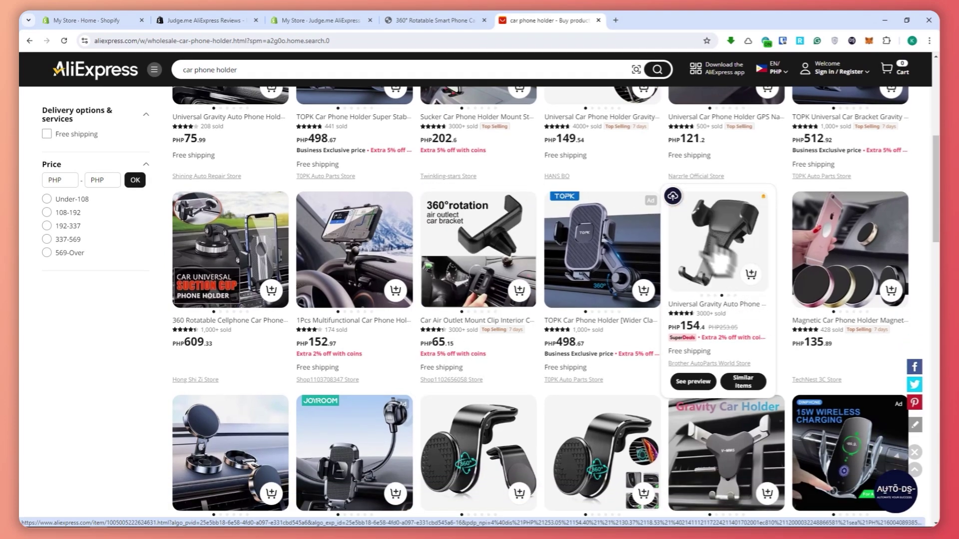
Open the Universal Gravity Auto Phone Holder listing, check its reviews, and copy its URL.
{"action": "left_click", "coordinate": [723, 250]}
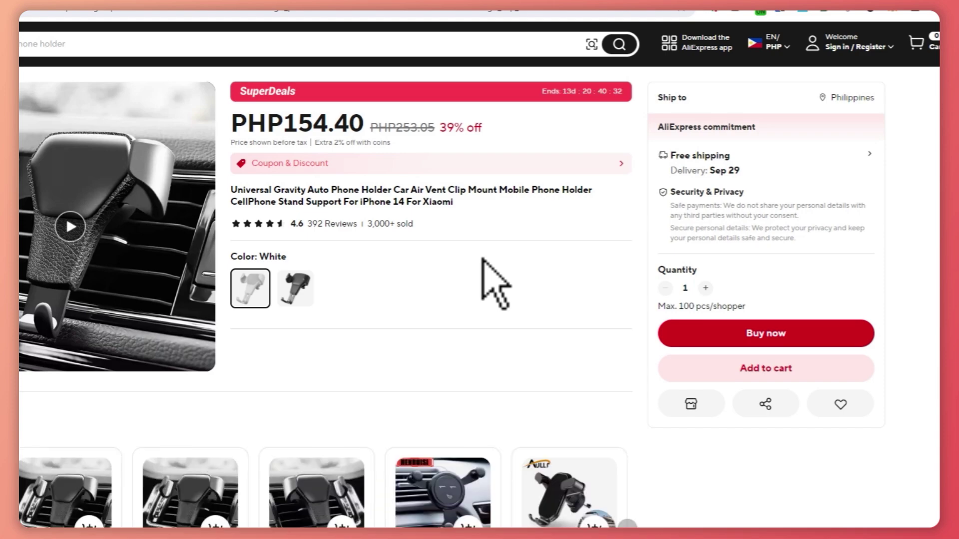
{"action": "scroll", "coordinate": [482, 258], "scroll_direction": "down", "scroll_amount": 10}
{"action": "scroll", "coordinate": [483, 260], "scroll_direction": "down", "scroll_amount": 6}
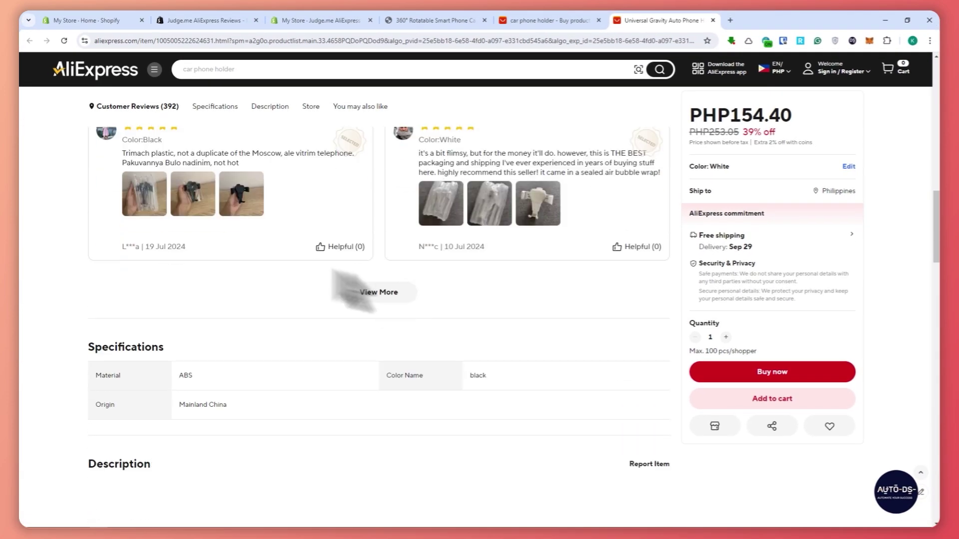
{"action": "scroll", "coordinate": [306, 225], "scroll_direction": "up", "scroll_amount": 2}
{"action": "left_click", "coordinate": [387, 379]}
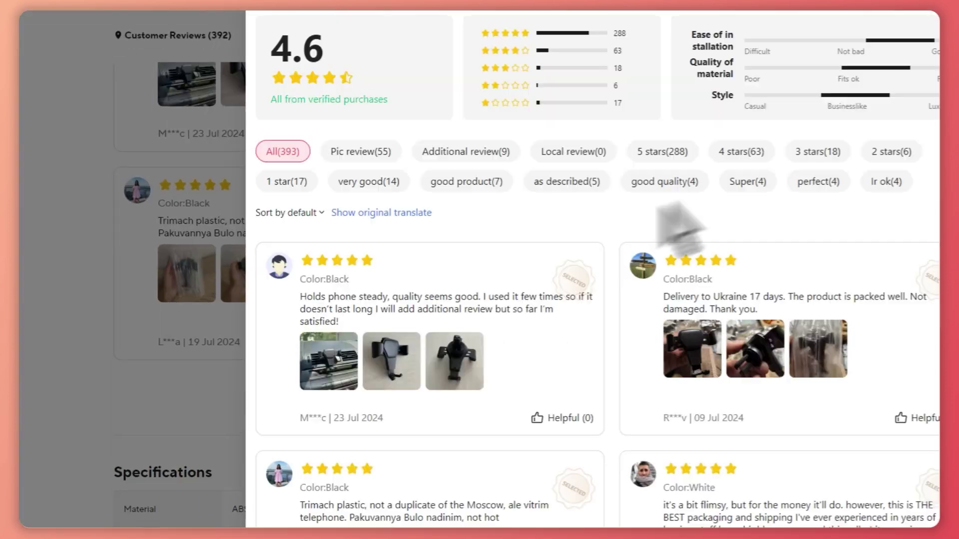
{"action": "key", "text": "Escape"}
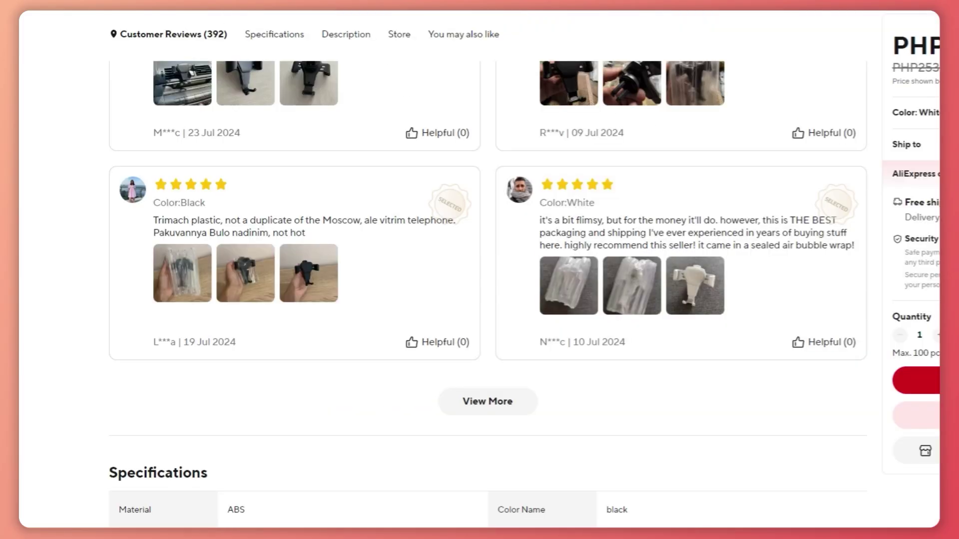
{"action": "scroll", "coordinate": [567, 235], "scroll_direction": "up", "scroll_amount": 10}
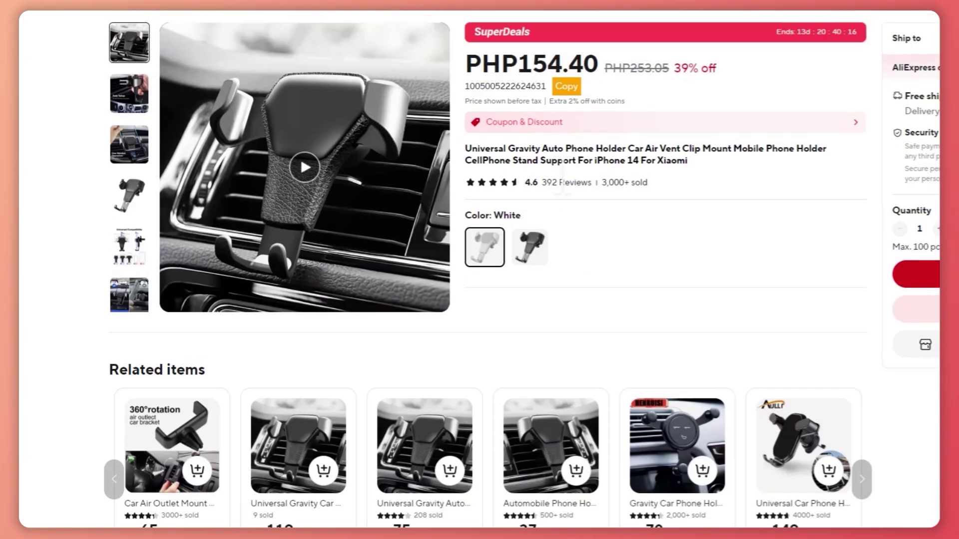
{"action": "right_click", "coordinate": [364, 5]}
{"action": "left_click", "coordinate": [414, 64]}
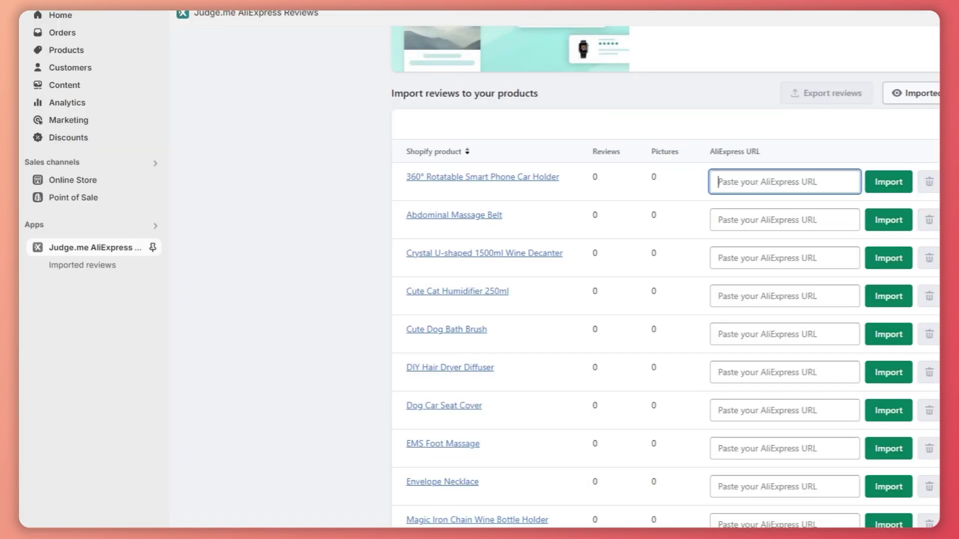
Paste the AliExpress link into the car holder's row and open its advanced import settings.
{"action": "right_click", "coordinate": [756, 182]}
{"action": "left_click", "coordinate": [796, 302]}
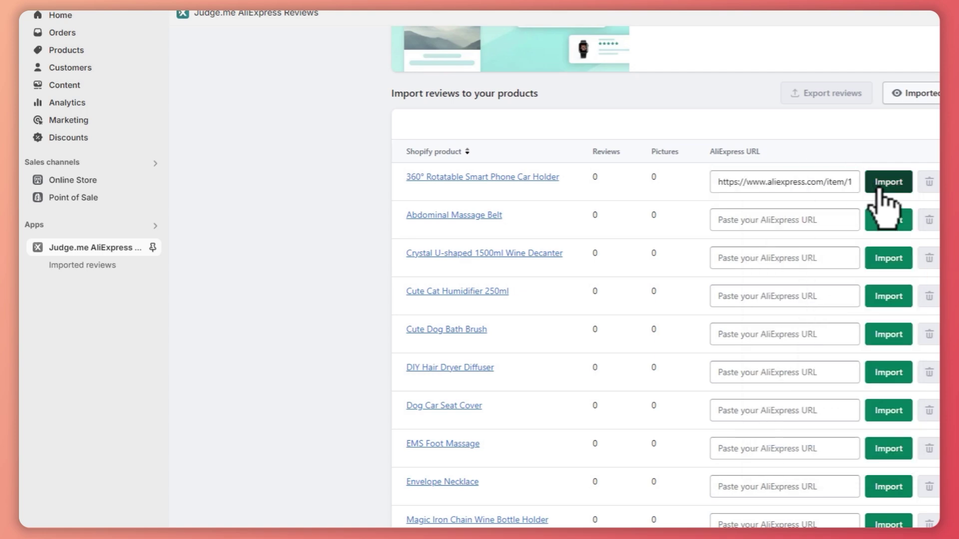
{"action": "left_click", "coordinate": [882, 208]}
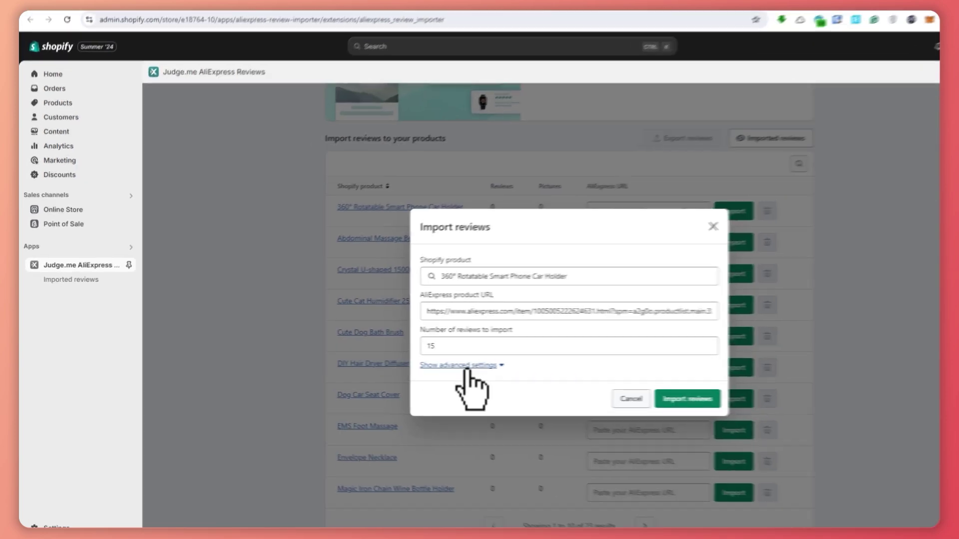
{"action": "left_click", "coordinate": [468, 365]}
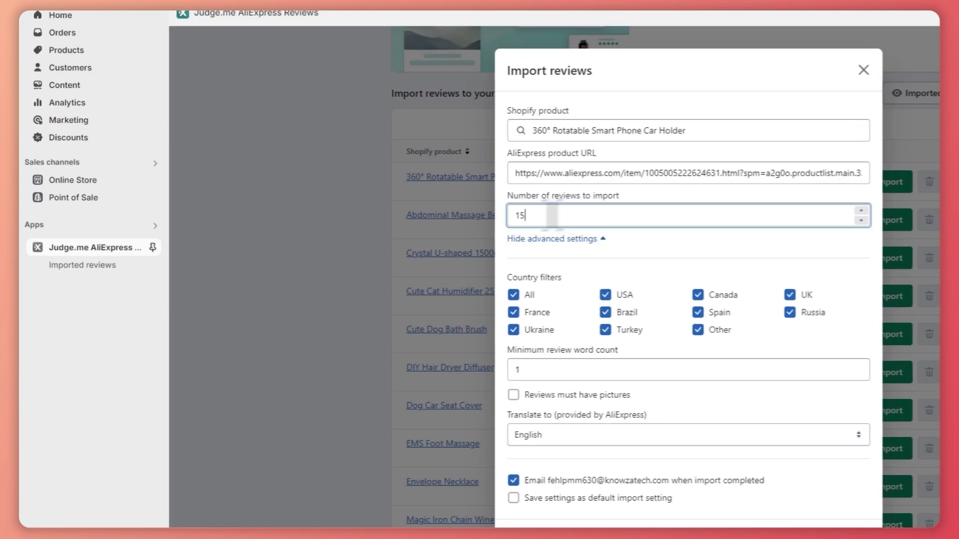
Set the review count to 10 and start importing the reviews.
{"action": "left_click_drag", "start_coordinate": [563, 215], "coordinate": [480, 218]}
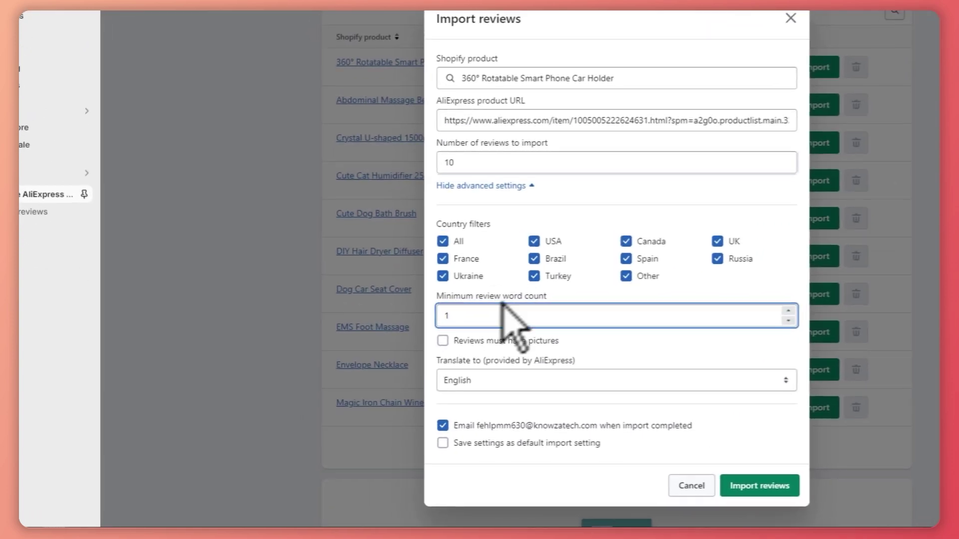
{"action": "left_click_drag", "start_coordinate": [426, 352], "coordinate": [446, 352]}
{"action": "left_click_drag", "start_coordinate": [506, 299], "coordinate": [560, 336]}
{"action": "scroll", "coordinate": [514, 406], "scroll_direction": "down", "scroll_amount": 4}
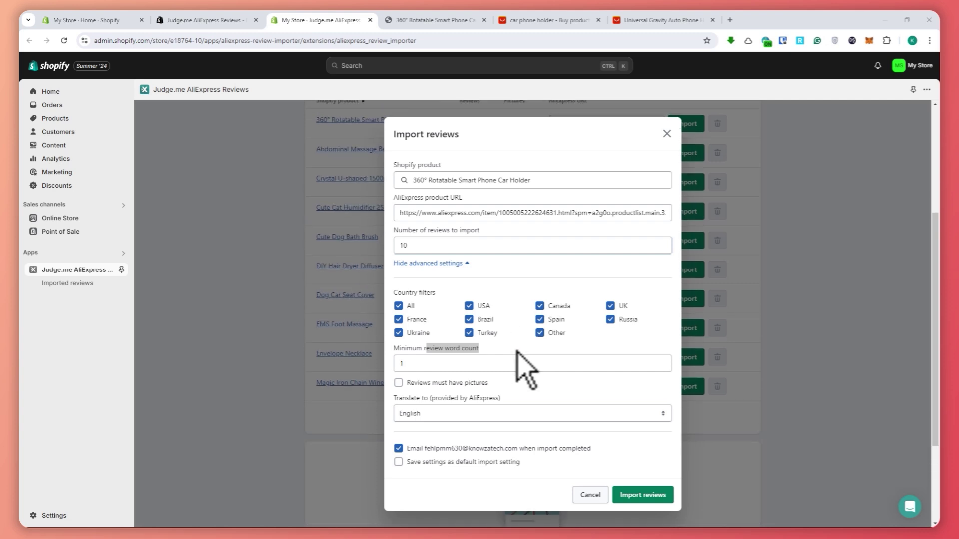
{"action": "scroll", "coordinate": [529, 370], "scroll_direction": "up", "scroll_amount": 4}
{"action": "left_click", "coordinate": [448, 383]}
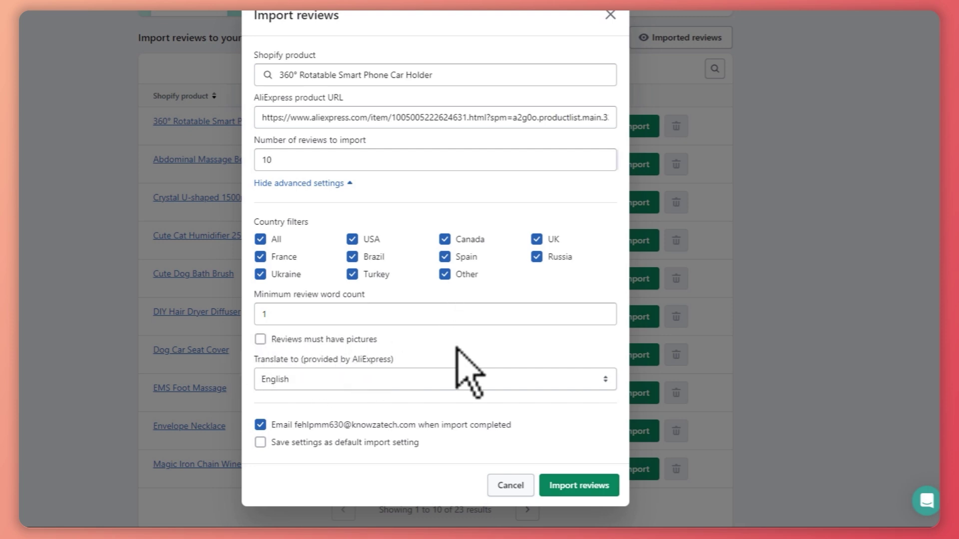
{"action": "scroll", "coordinate": [454, 344], "scroll_direction": "up", "scroll_amount": 3}
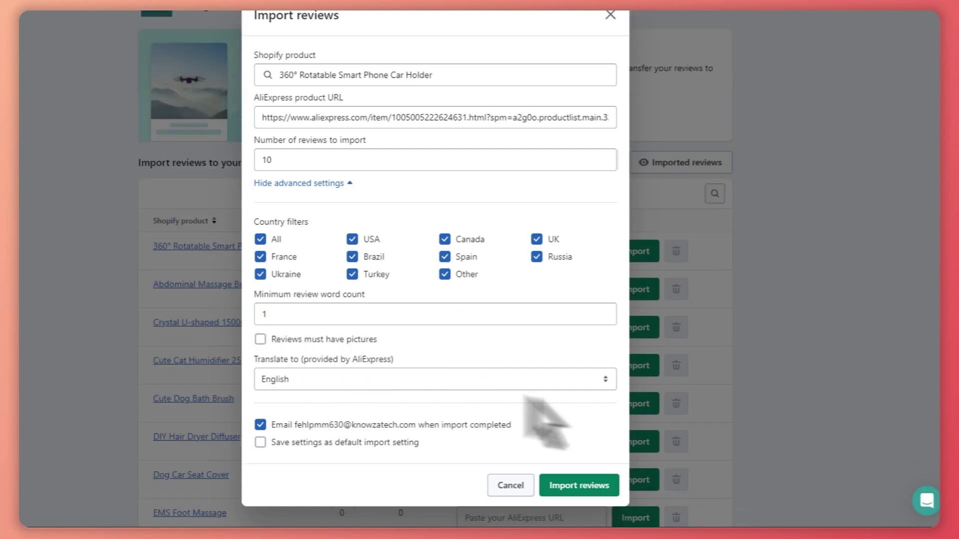
{"action": "left_click", "coordinate": [586, 491]}
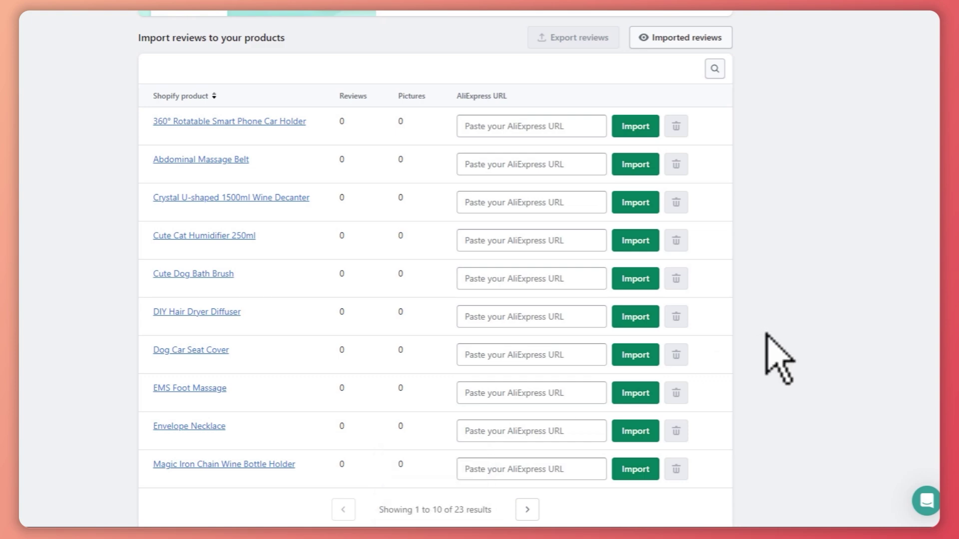
Open Imported reviews and scroll through the car holder's five-star AliExpress reviews with photos.
{"action": "scroll", "coordinate": [766, 340], "scroll_direction": "down", "scroll_amount": 5}
{"action": "scroll", "coordinate": [779, 358], "scroll_direction": "up", "scroll_amount": 10}
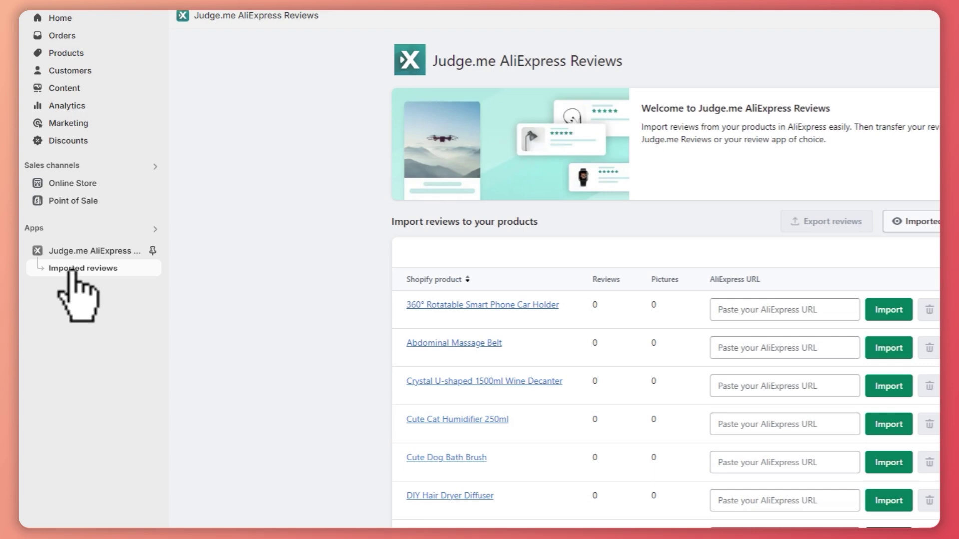
{"action": "left_click", "coordinate": [92, 273]}
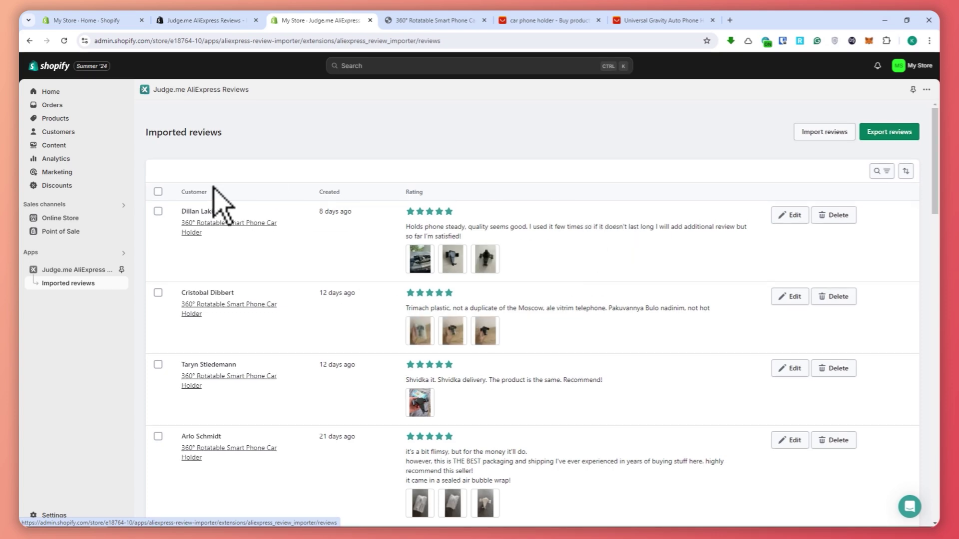
{"action": "left_click_drag", "start_coordinate": [150, 125], "coordinate": [219, 128]}
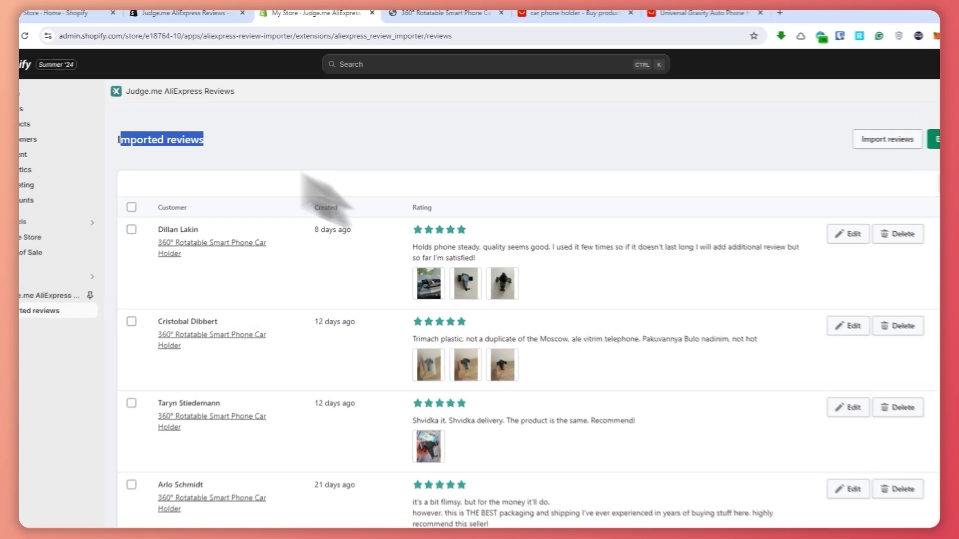
{"action": "scroll", "coordinate": [536, 257], "scroll_direction": "down", "scroll_amount": 5}
{"action": "scroll", "coordinate": [423, 280], "scroll_direction": "down", "scroll_amount": 4}
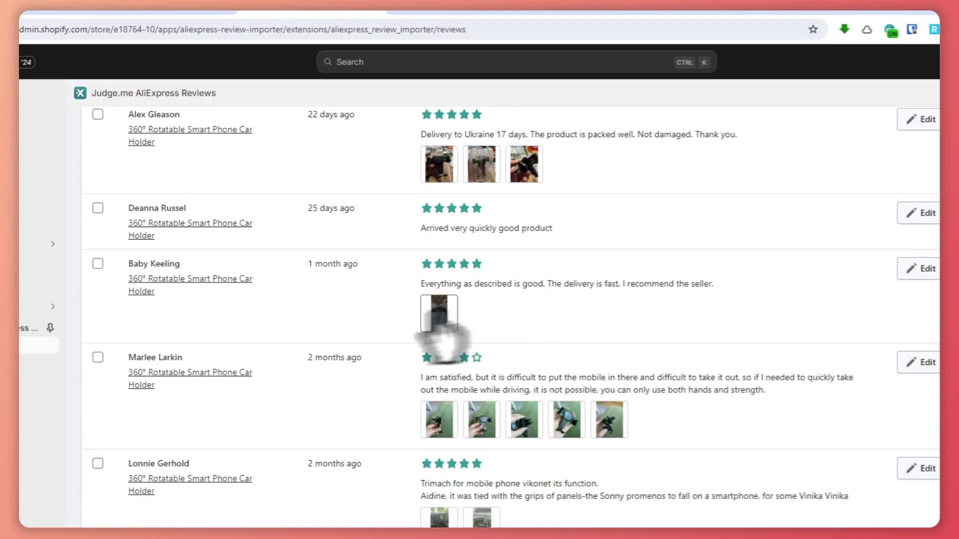
{"action": "scroll", "coordinate": [496, 368], "scroll_direction": "down", "scroll_amount": 6}
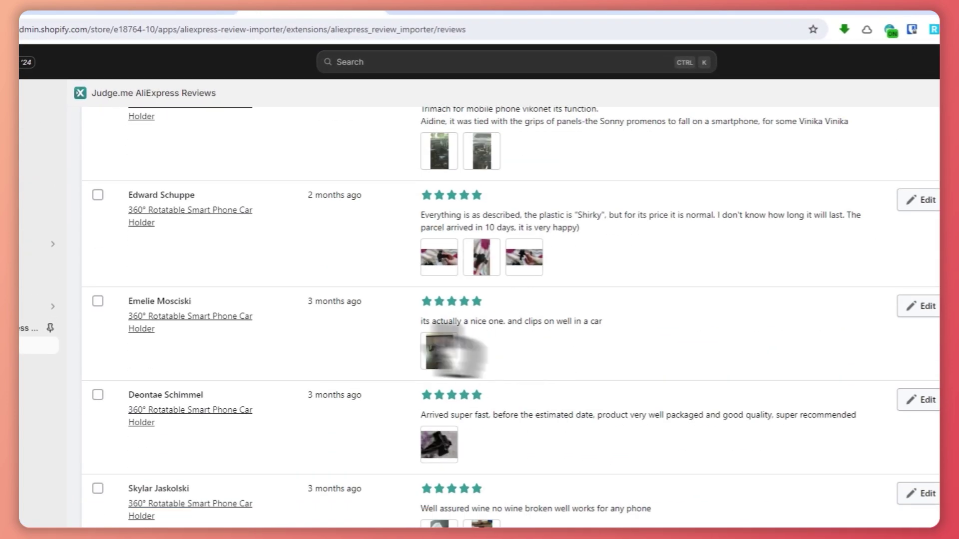
{"action": "scroll", "coordinate": [520, 385], "scroll_direction": "down", "scroll_amount": 5}
{"action": "scroll", "coordinate": [487, 381], "scroll_direction": "up", "scroll_amount": 5}
{"action": "scroll", "coordinate": [493, 374], "scroll_direction": "up", "scroll_amount": 15}
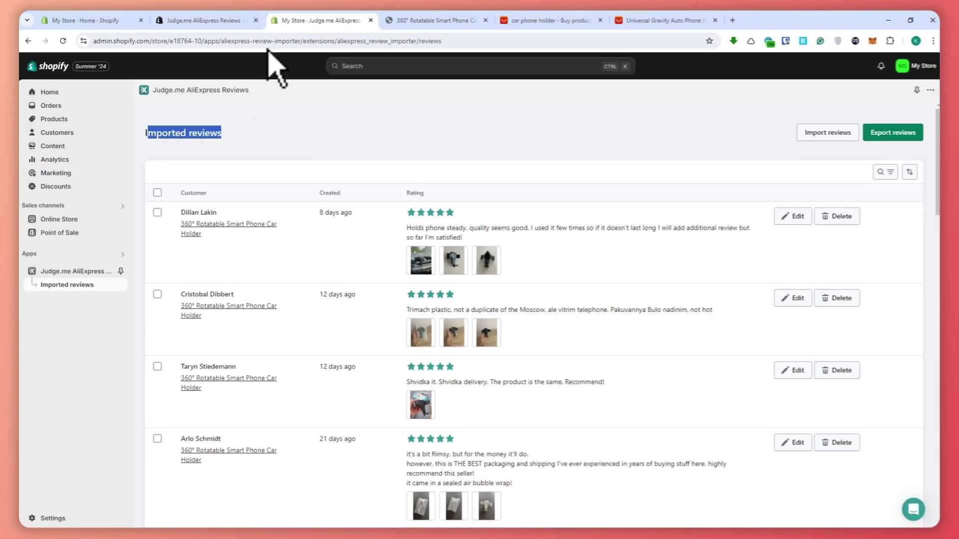
Open the current theme in the editor and copy 'Smart Phone Car Holder' from the product title.
{"action": "left_click", "coordinate": [440, 13]}
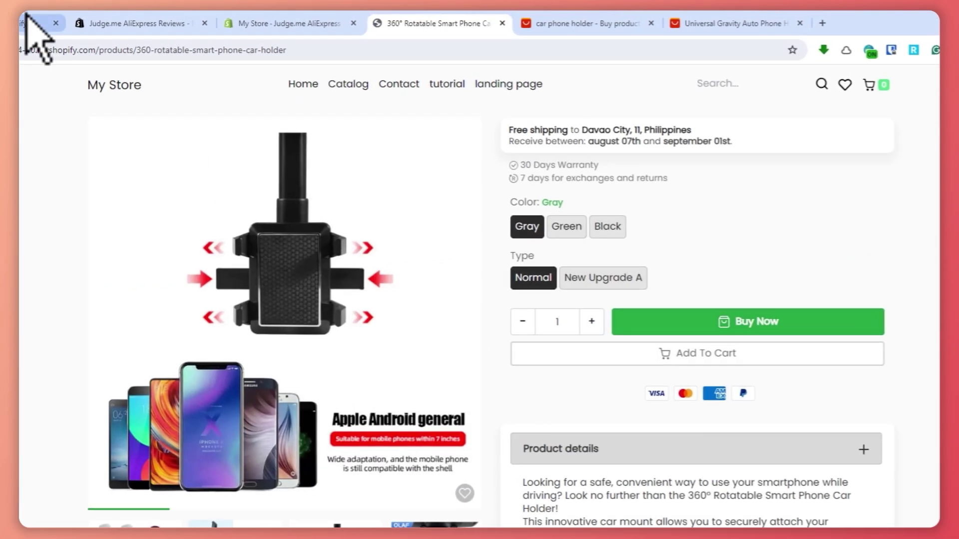
{"action": "left_click", "coordinate": [30, 23]}
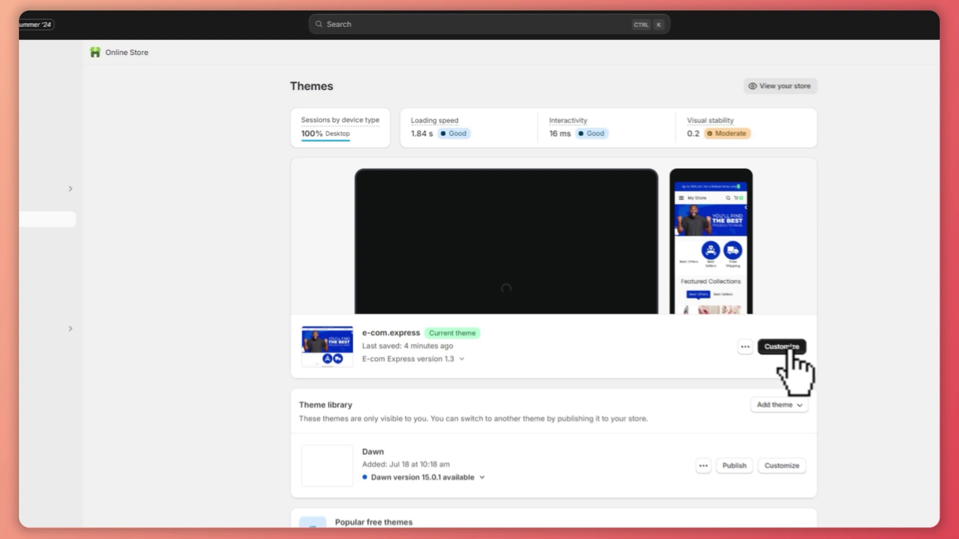
{"action": "left_click", "coordinate": [789, 347]}
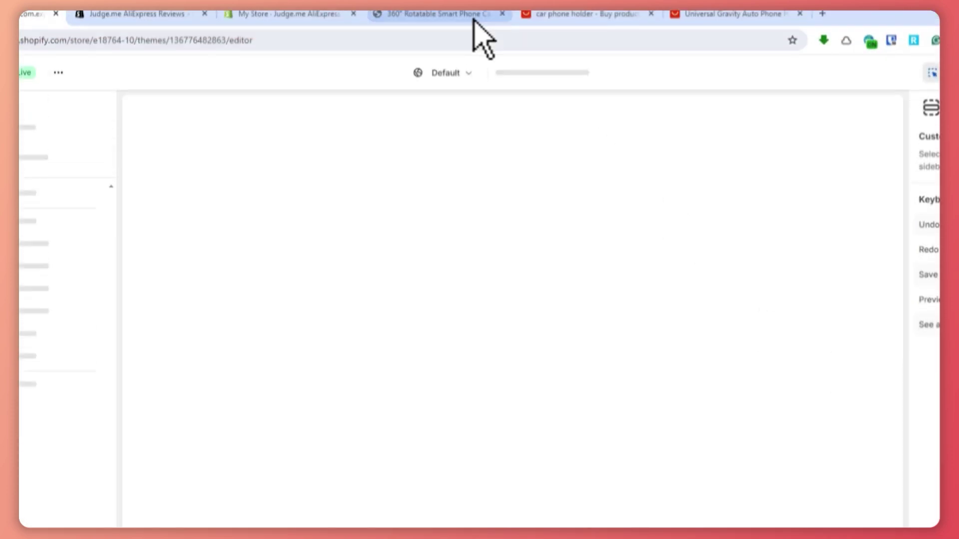
{"action": "left_click", "coordinate": [477, 15]}
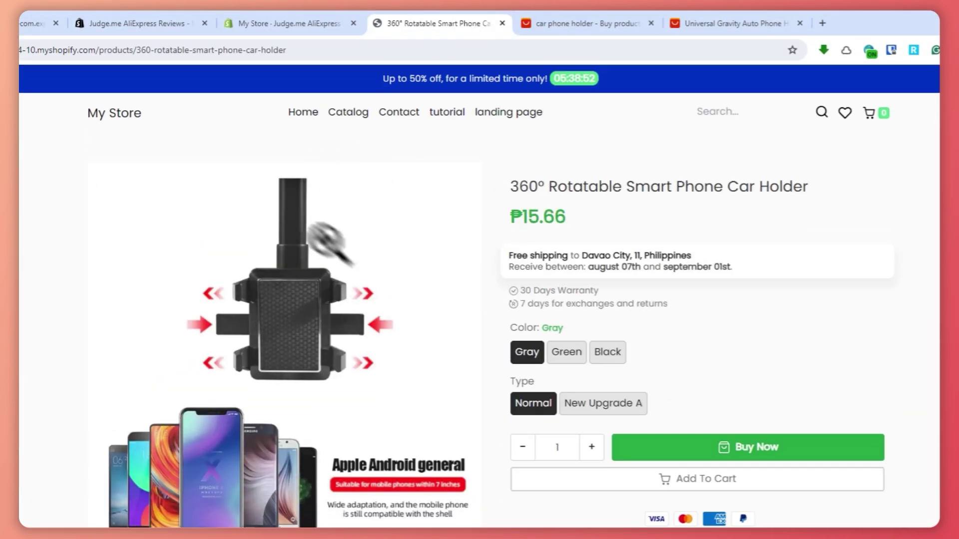
{"action": "left_click_drag", "start_coordinate": [629, 187], "coordinate": [852, 205]}
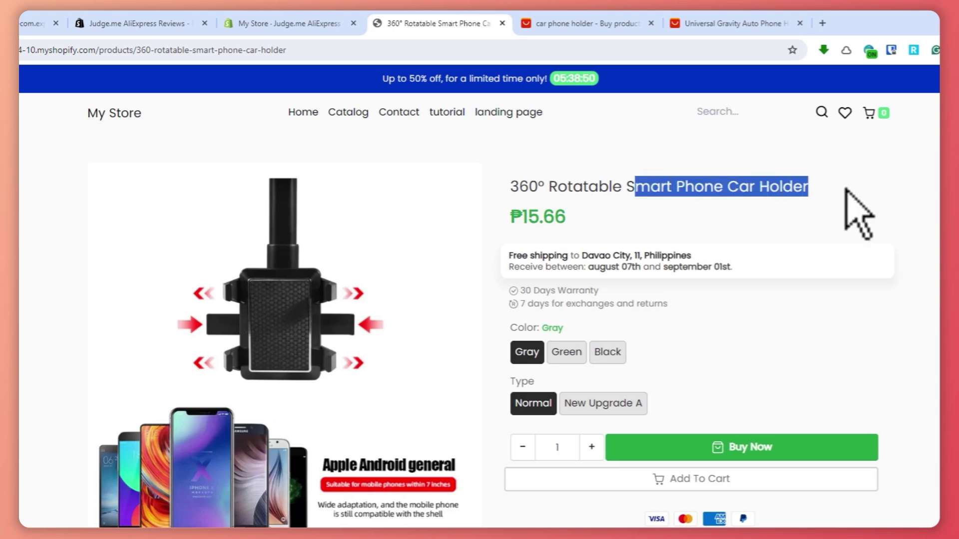
{"action": "key", "text": "ctrl+1"}
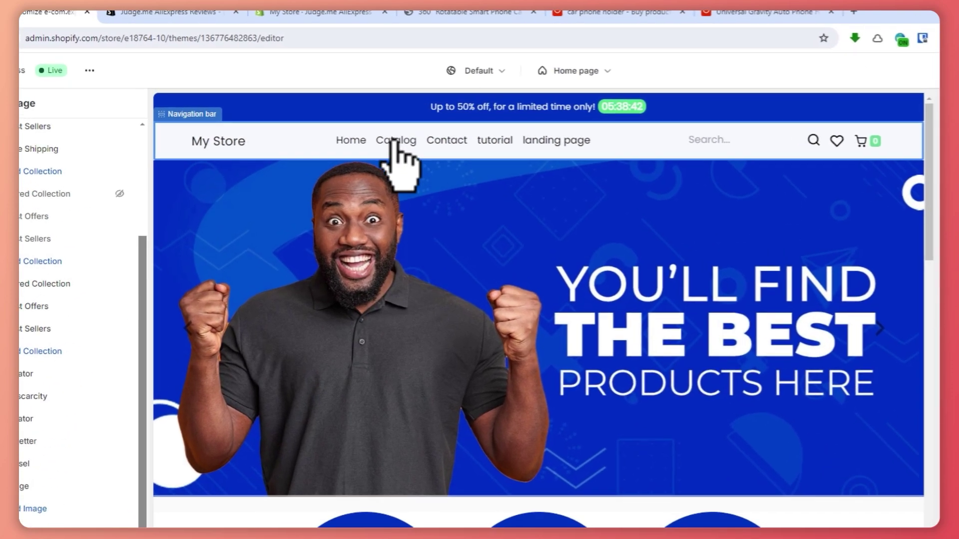
Preview the Catalog page showing the car holder's five stars and 20 reviews, then list templates.
{"action": "left_click", "coordinate": [395, 143]}
{"action": "scroll", "coordinate": [574, 329], "scroll_direction": "down", "scroll_amount": 3}
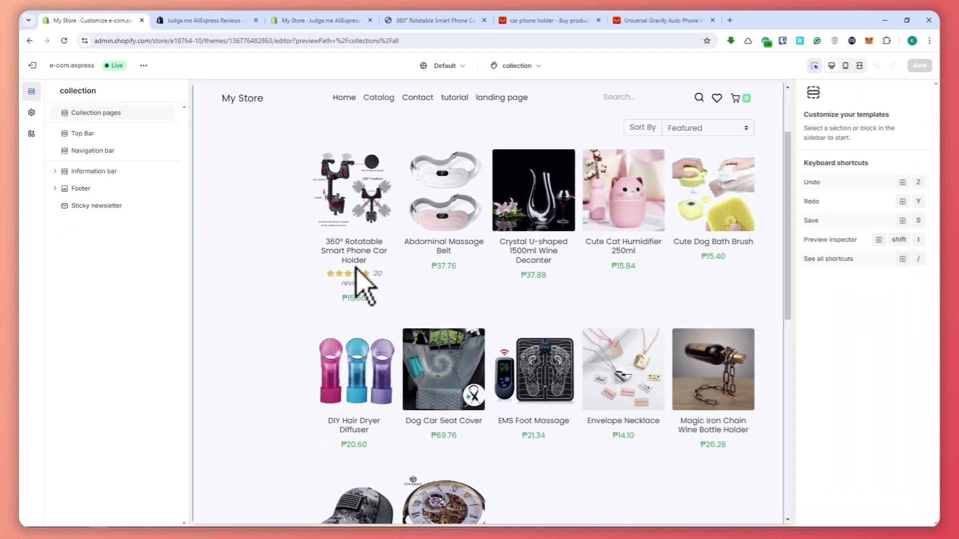
{"action": "left_click", "coordinate": [352, 207]}
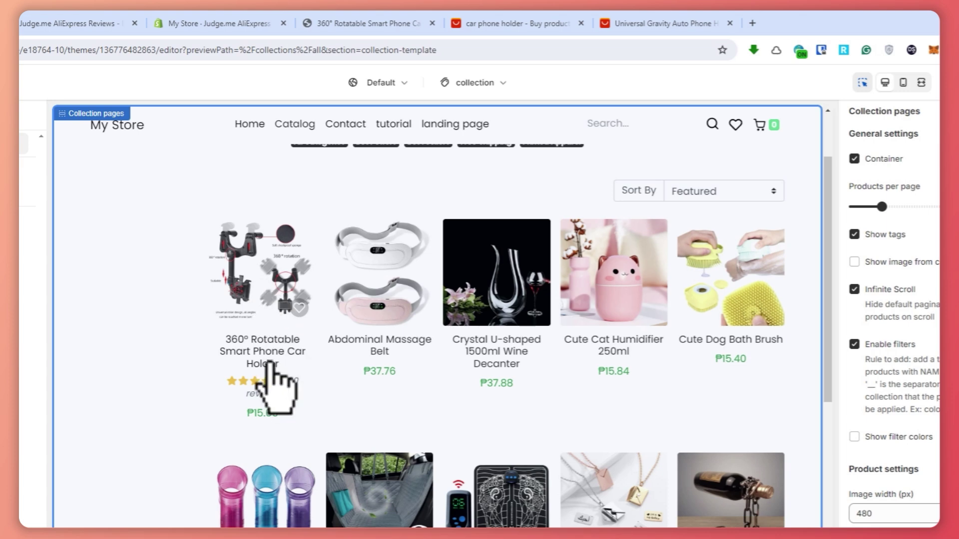
{"action": "scroll", "coordinate": [272, 387], "scroll_direction": "up", "scroll_amount": 2}
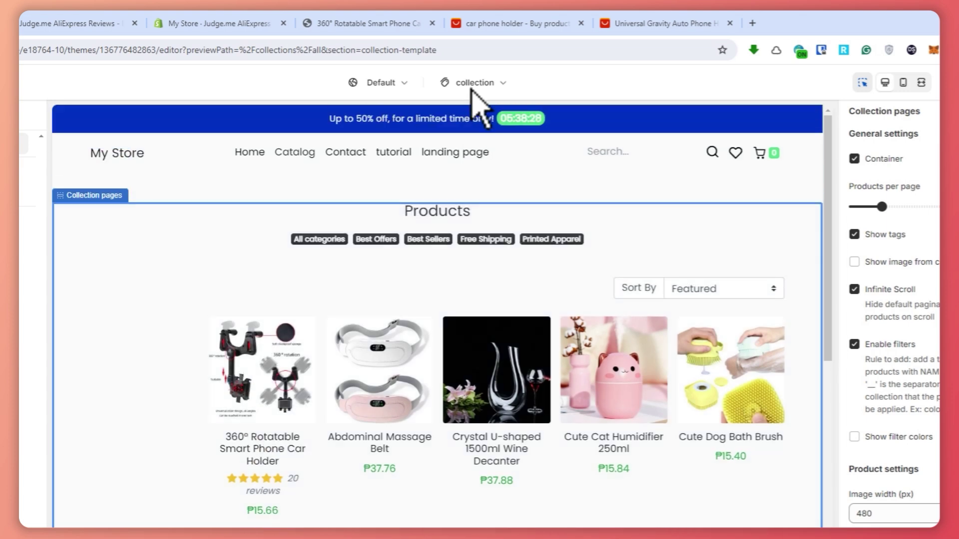
{"action": "left_click", "coordinate": [473, 84]}
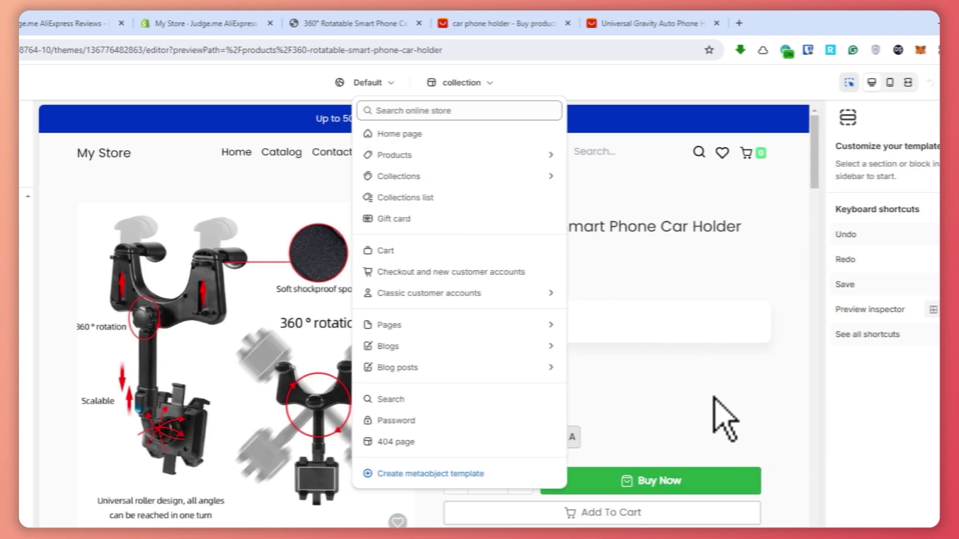
{"action": "scroll", "coordinate": [492, 344], "scroll_direction": "down", "scroll_amount": 10}
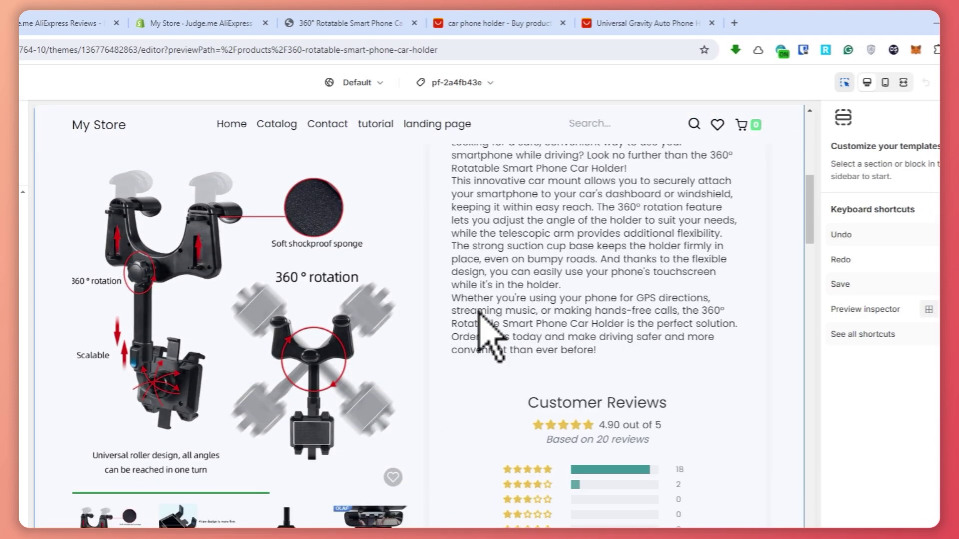
{"action": "scroll", "coordinate": [493, 353], "scroll_direction": "down", "scroll_amount": 6}
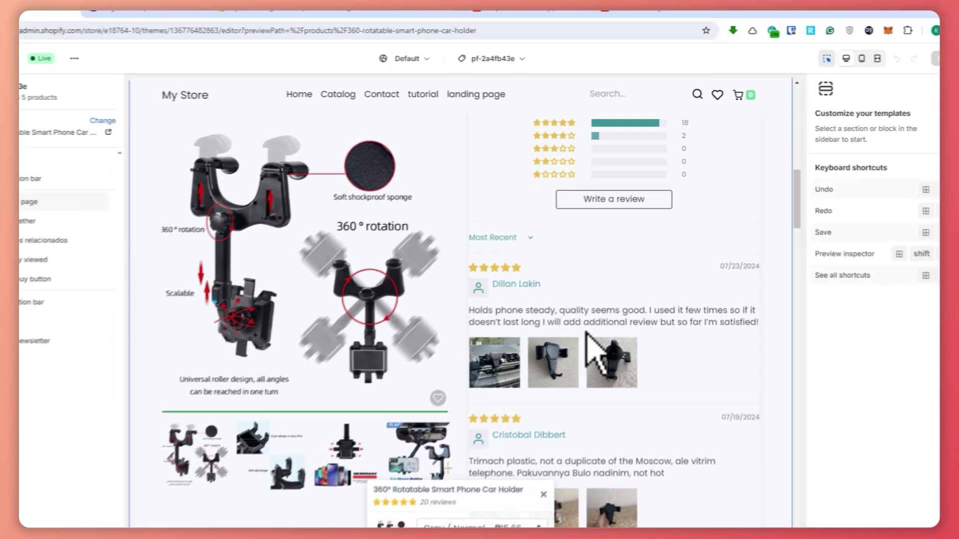
{"action": "scroll", "coordinate": [605, 350], "scroll_direction": "down", "scroll_amount": 2}
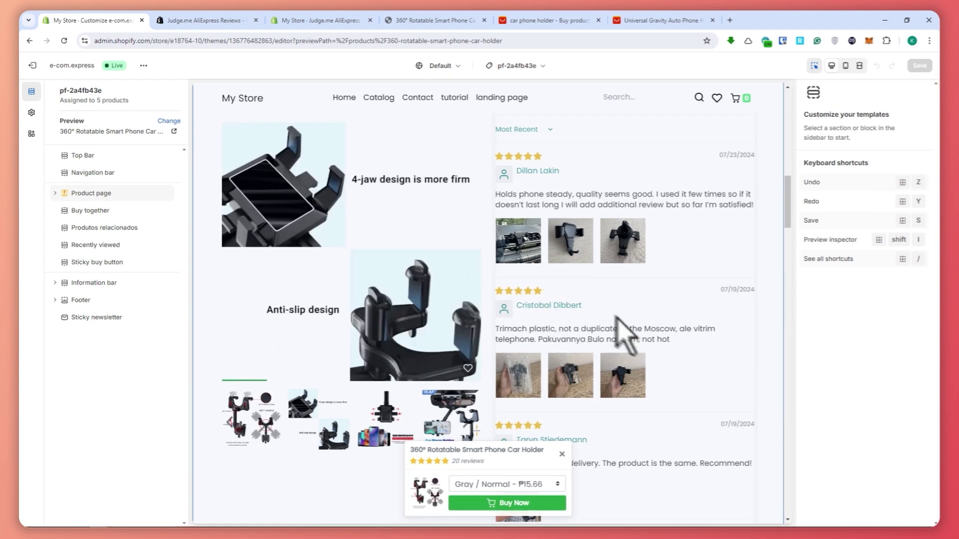
{"action": "scroll", "coordinate": [619, 324], "scroll_direction": "down", "scroll_amount": 8}
{"action": "scroll", "coordinate": [579, 310], "scroll_direction": "up", "scroll_amount": 6}
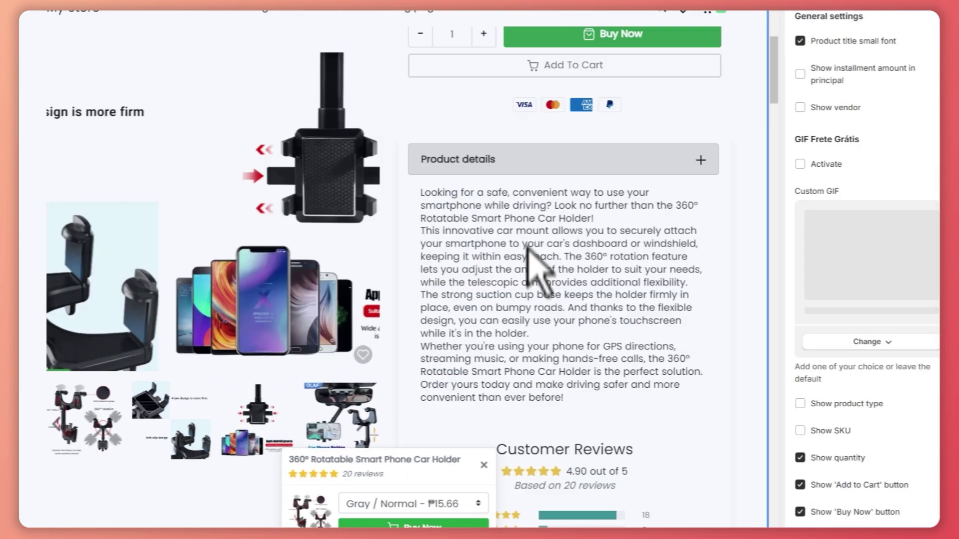
{"action": "scroll", "coordinate": [561, 231], "scroll_direction": "up", "scroll_amount": 3}
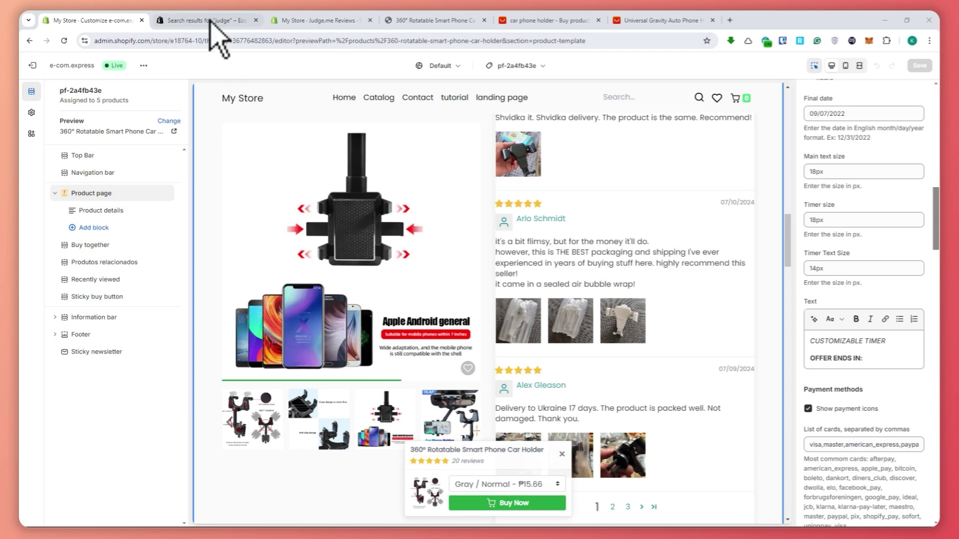
Launch Judge.me Product Reviews App from its 'judge' results listing, passing the human verification check.
{"action": "left_click", "coordinate": [210, 22]}
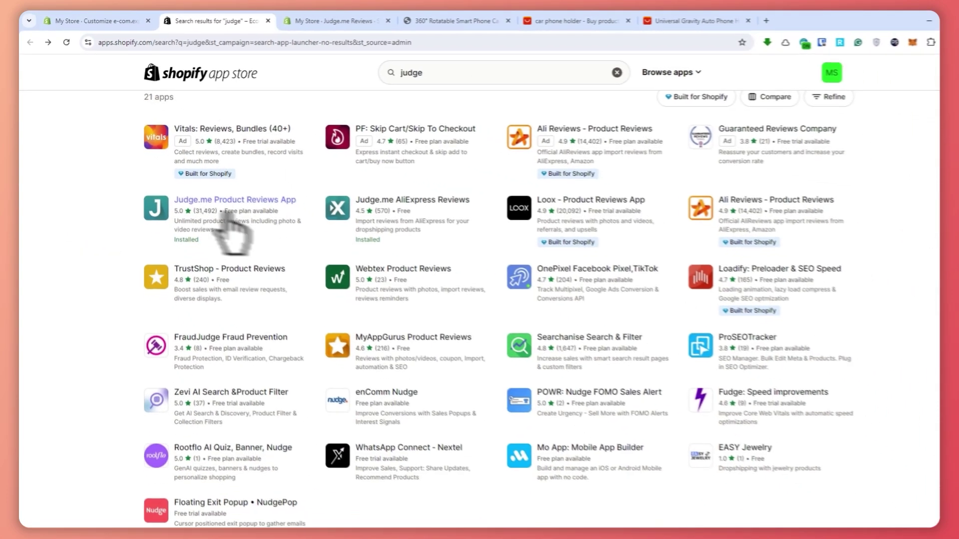
{"action": "left_click", "coordinate": [238, 201]}
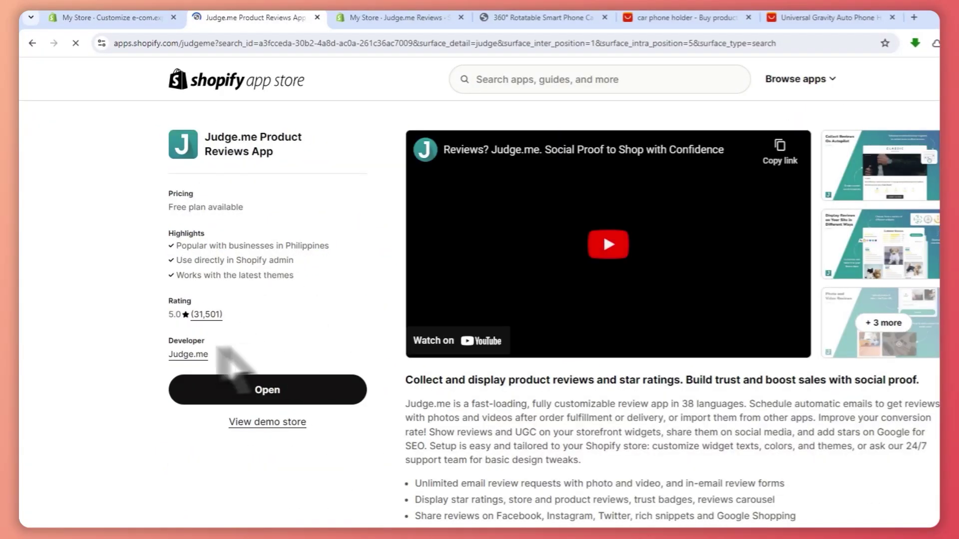
{"action": "left_click", "coordinate": [280, 392]}
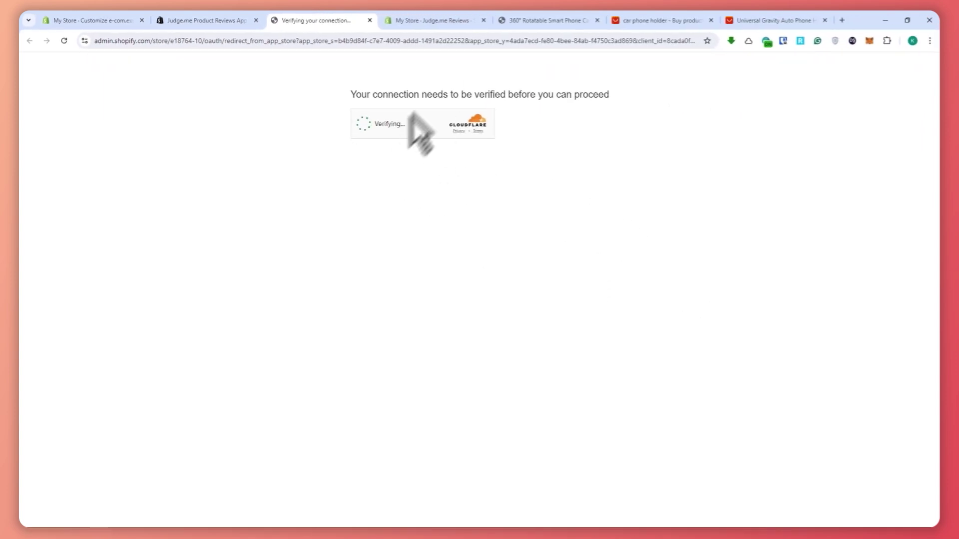
{"action": "left_click", "coordinate": [365, 124]}
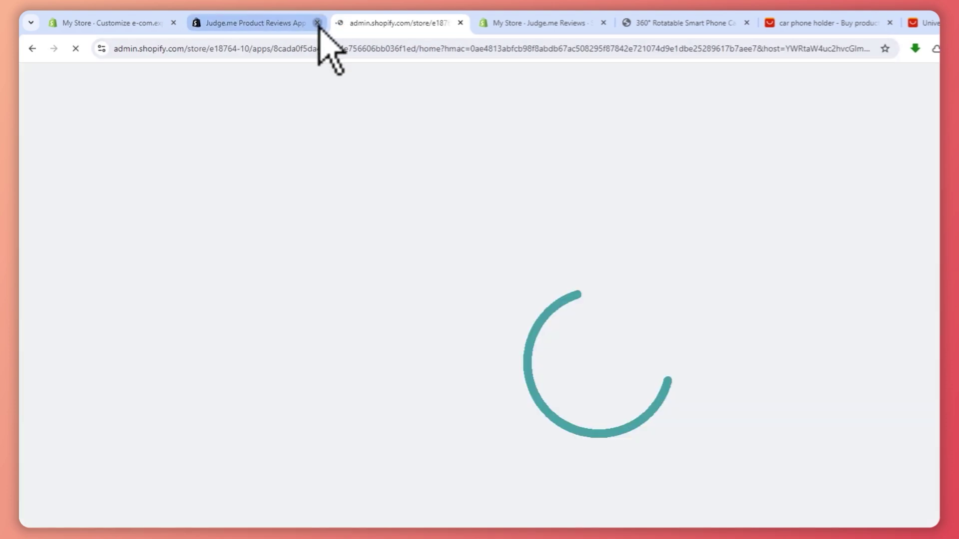
Go to Judge.me Widgets, customize the Review Widget, and check the Border Style plan badge.
{"action": "left_click", "coordinate": [317, 22]}
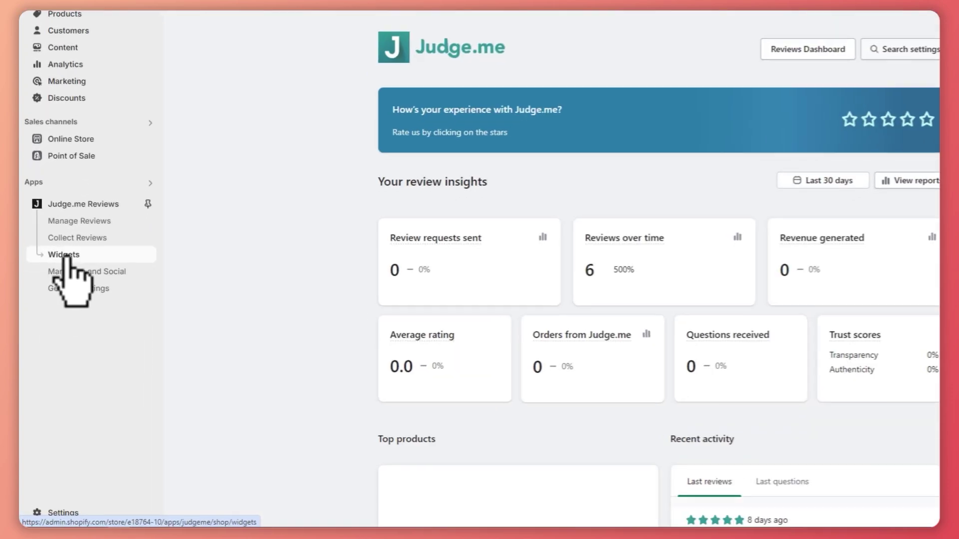
{"action": "left_click", "coordinate": [67, 256]}
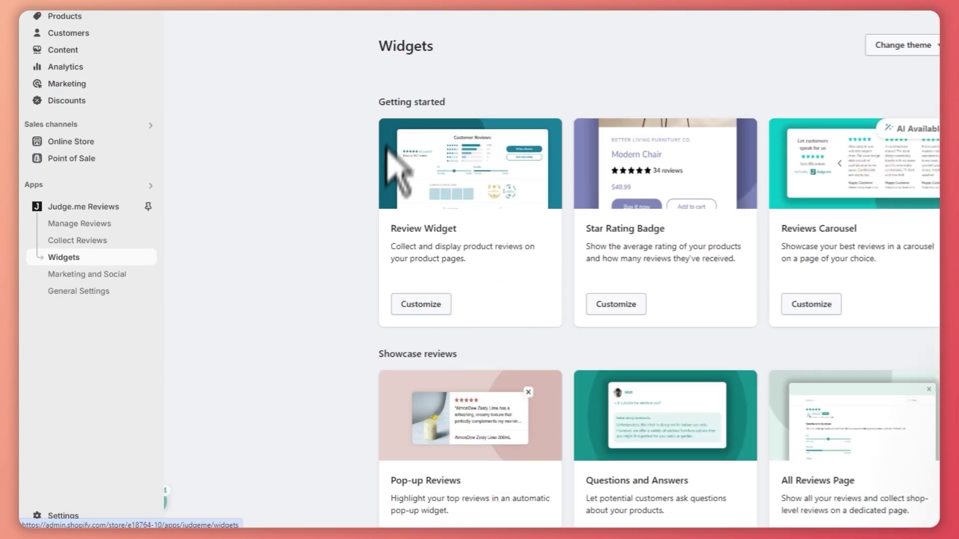
{"action": "left_click", "coordinate": [421, 306]}
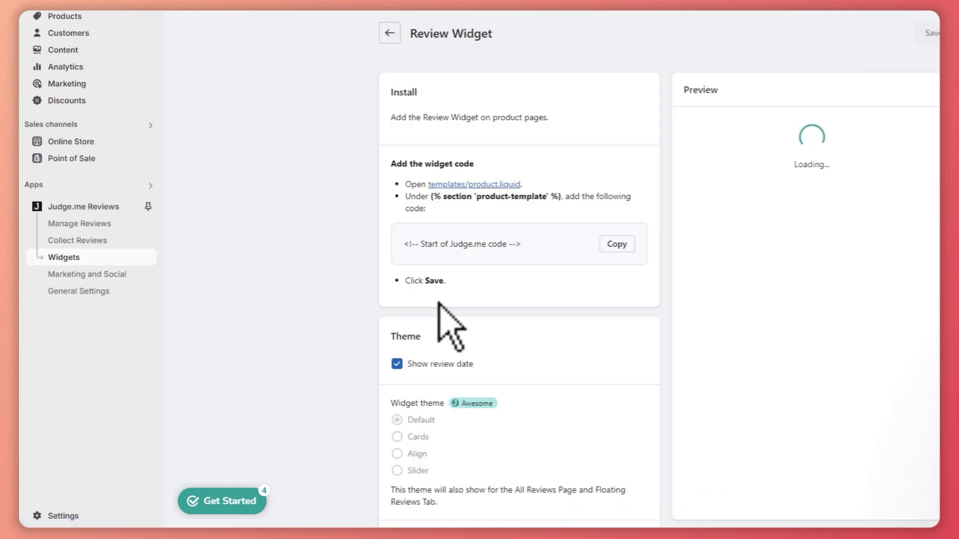
{"action": "scroll", "coordinate": [439, 305], "scroll_direction": "down", "scroll_amount": 1}
{"action": "scroll", "coordinate": [537, 320], "scroll_direction": "down", "scroll_amount": 1}
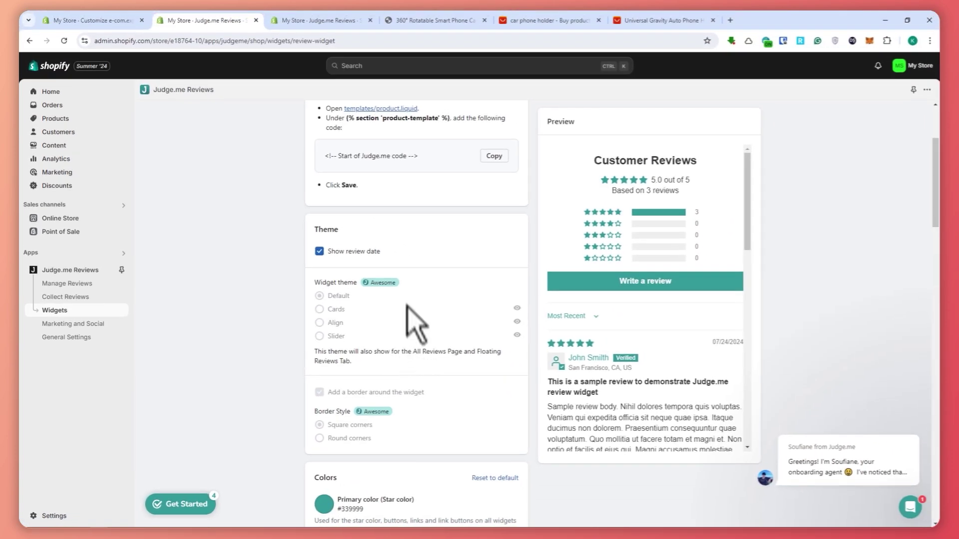
{"action": "scroll", "coordinate": [365, 290], "scroll_direction": "down", "scroll_amount": 2}
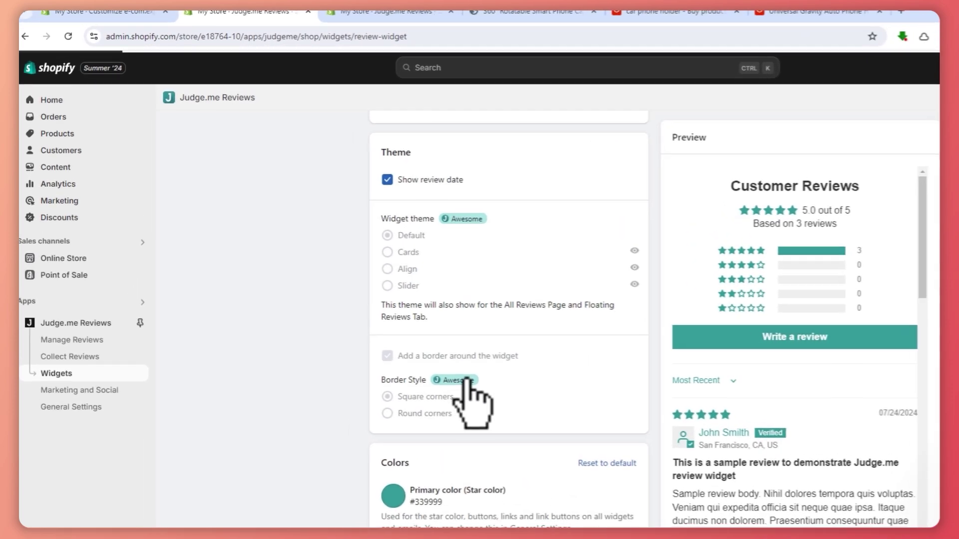
{"action": "left_click", "coordinate": [379, 316]}
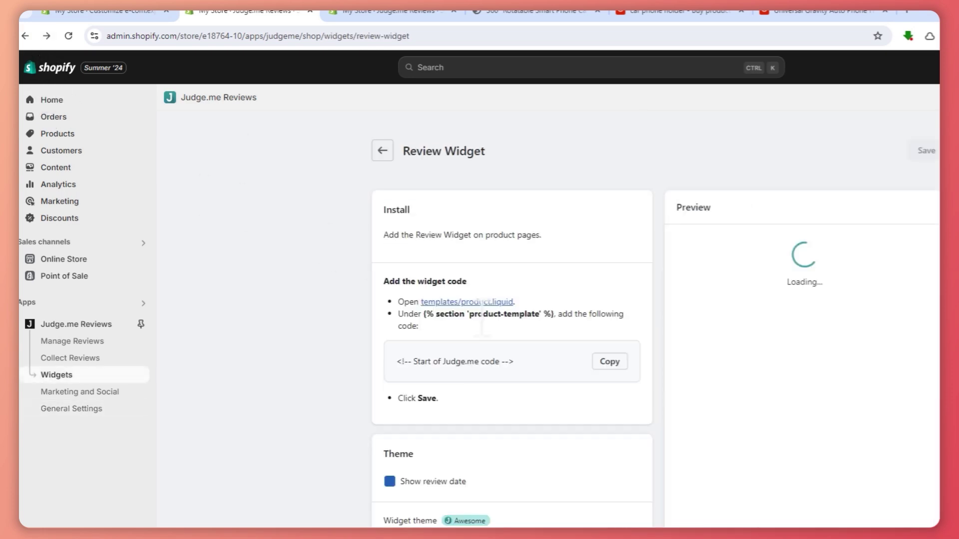
Set the Judge.me review widget's primary star colour to blue #0050FF.
{"action": "scroll", "coordinate": [482, 329], "scroll_direction": "down", "scroll_amount": 9}
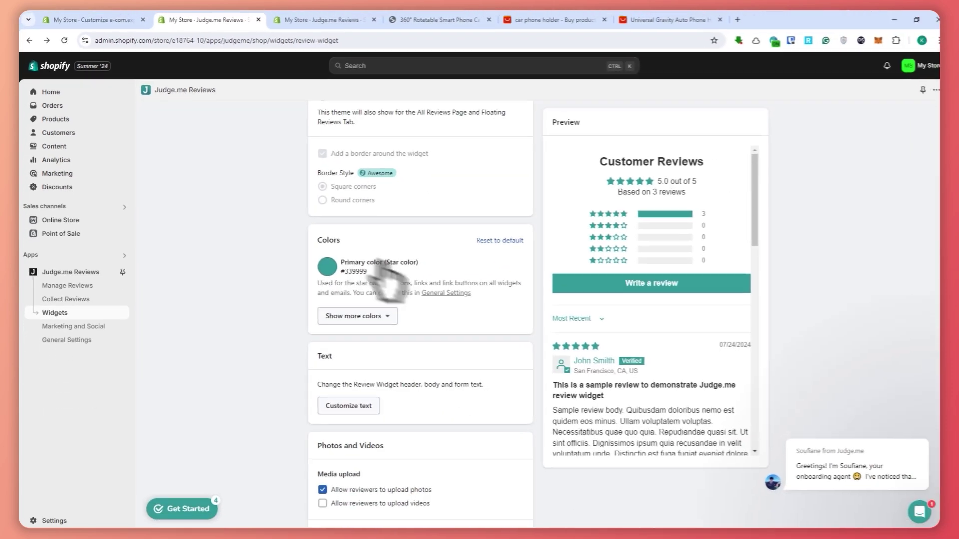
{"action": "left_click", "coordinate": [329, 268]}
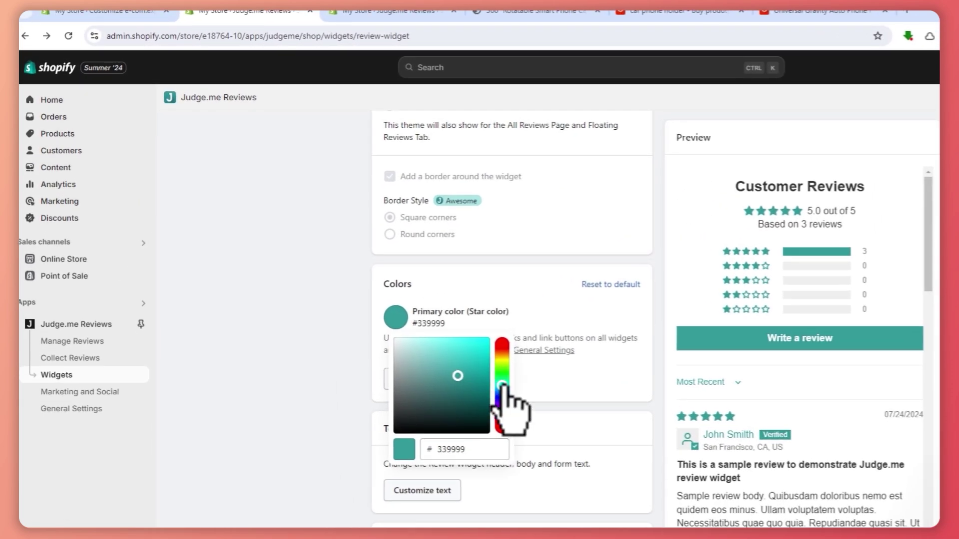
{"action": "left_click_drag", "start_coordinate": [503, 385], "coordinate": [503, 396]}
{"action": "left_click_drag", "start_coordinate": [478, 353], "coordinate": [499, 334]}
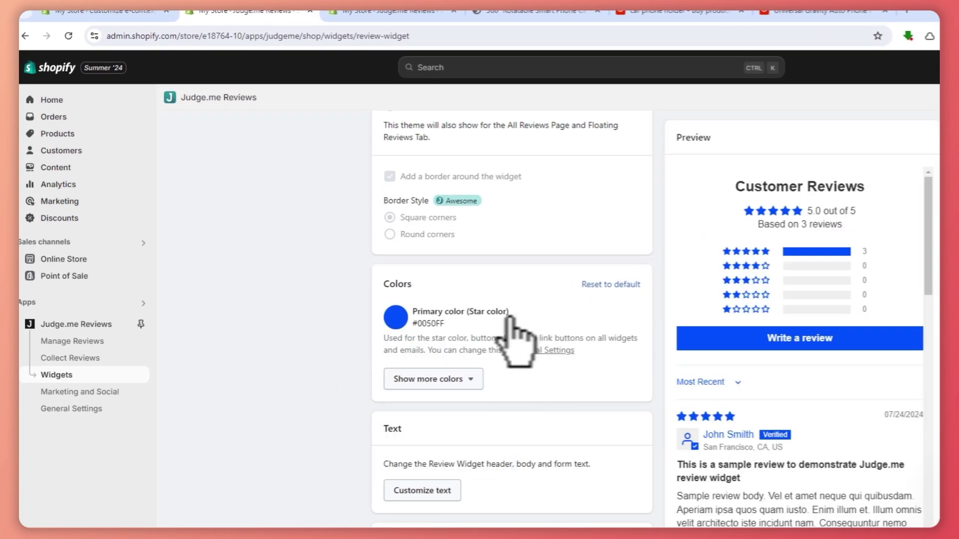
Save the review widget with its new blue star colour.
{"action": "scroll", "coordinate": [512, 319], "scroll_direction": "down", "scroll_amount": 4}
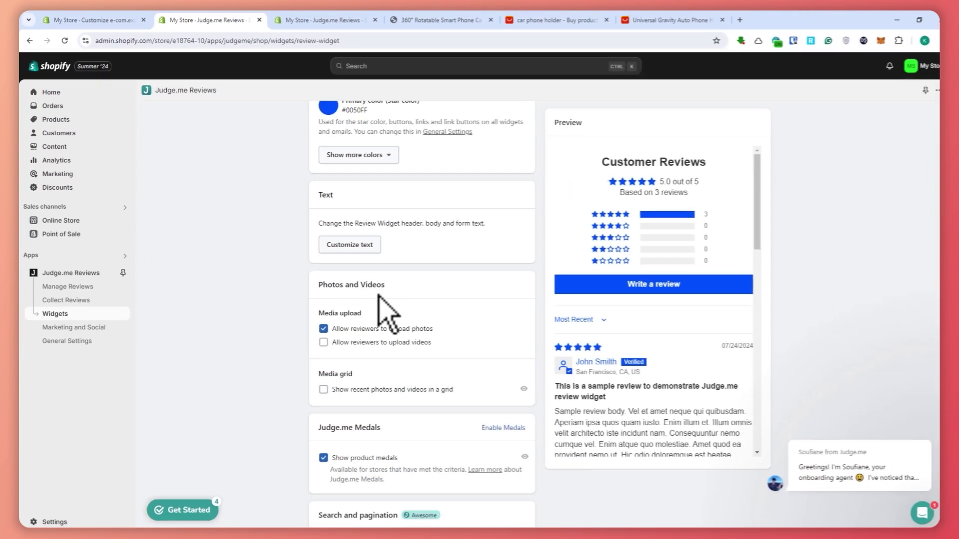
{"action": "scroll", "coordinate": [387, 289], "scroll_direction": "down", "scroll_amount": 3}
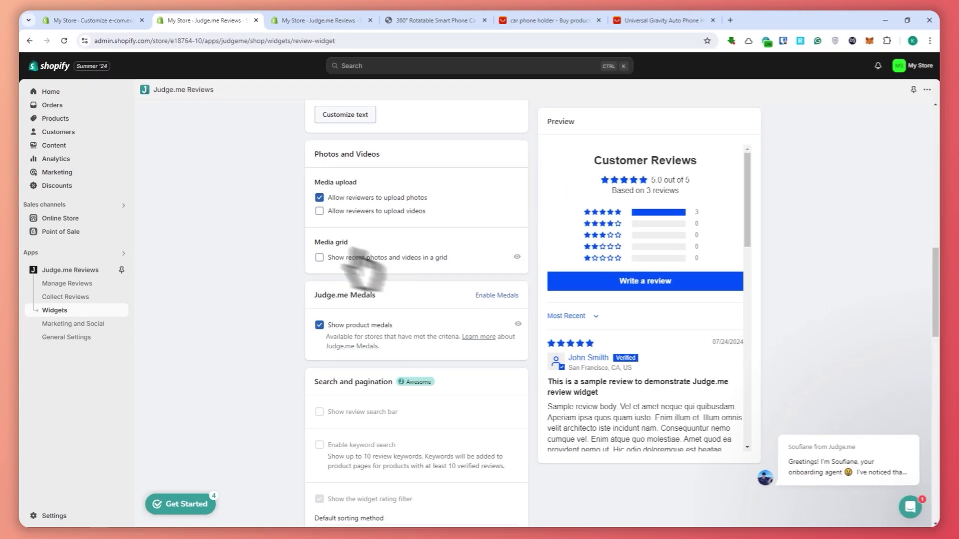
{"action": "scroll", "coordinate": [467, 257], "scroll_direction": "down", "scroll_amount": 12}
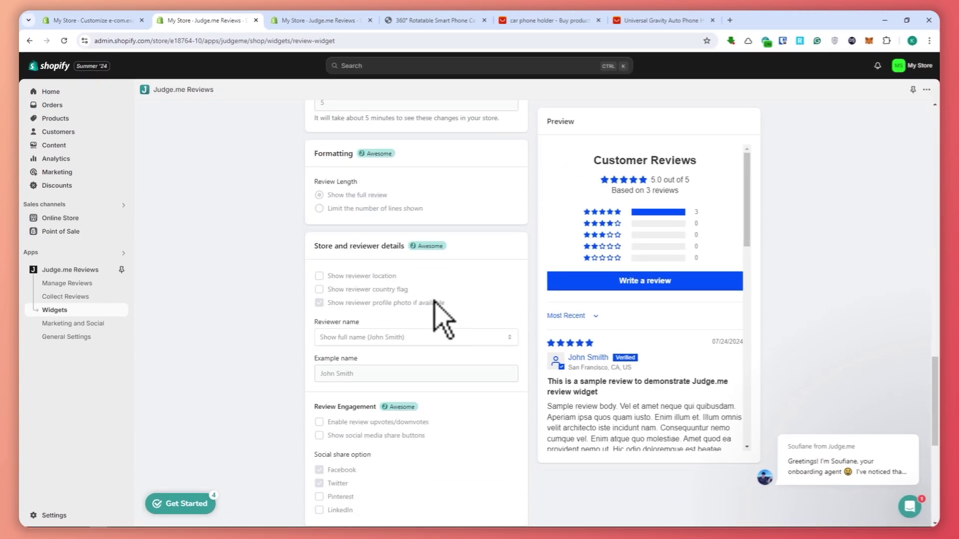
{"action": "scroll", "coordinate": [434, 298], "scroll_direction": "down", "scroll_amount": 1}
{"action": "scroll", "coordinate": [440, 292], "scroll_direction": "up", "scroll_amount": 12}
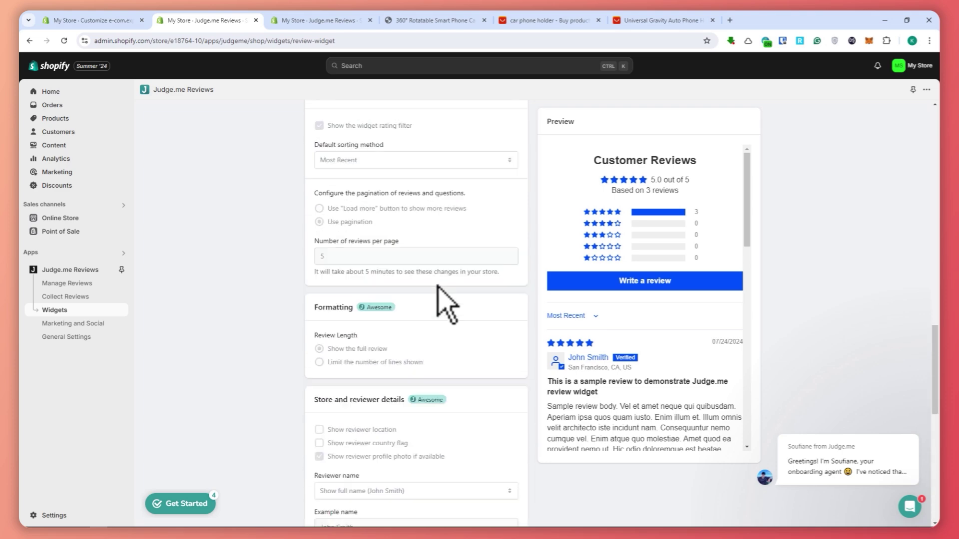
{"action": "scroll", "coordinate": [449, 289], "scroll_direction": "up", "scroll_amount": 8}
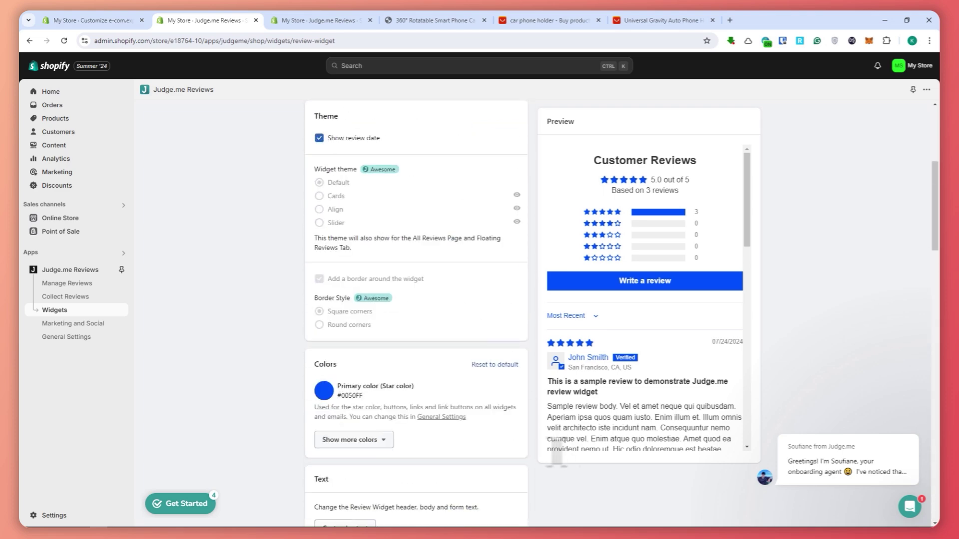
{"action": "scroll", "coordinate": [378, 333], "scroll_direction": "up", "scroll_amount": 5}
{"action": "left_click", "coordinate": [746, 132]}
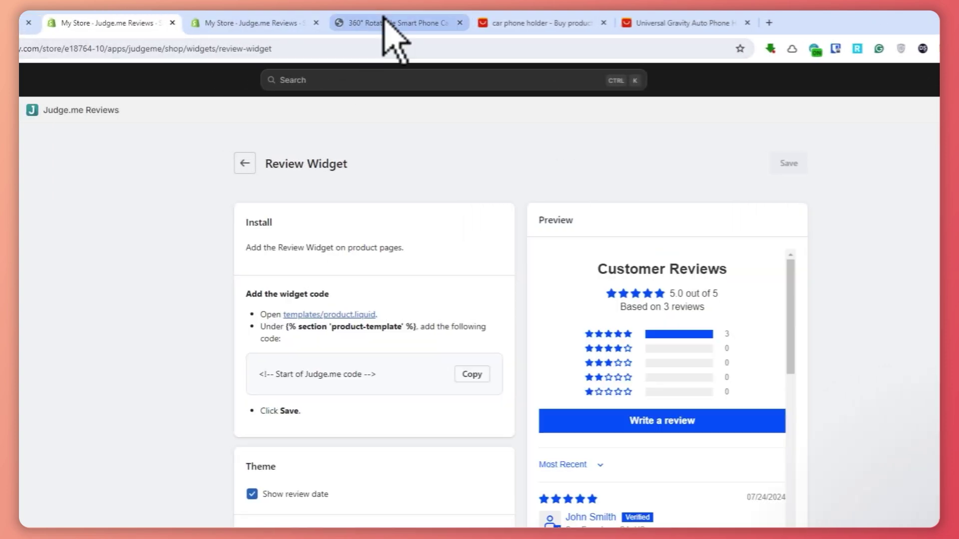
{"action": "left_click", "coordinate": [389, 23]}
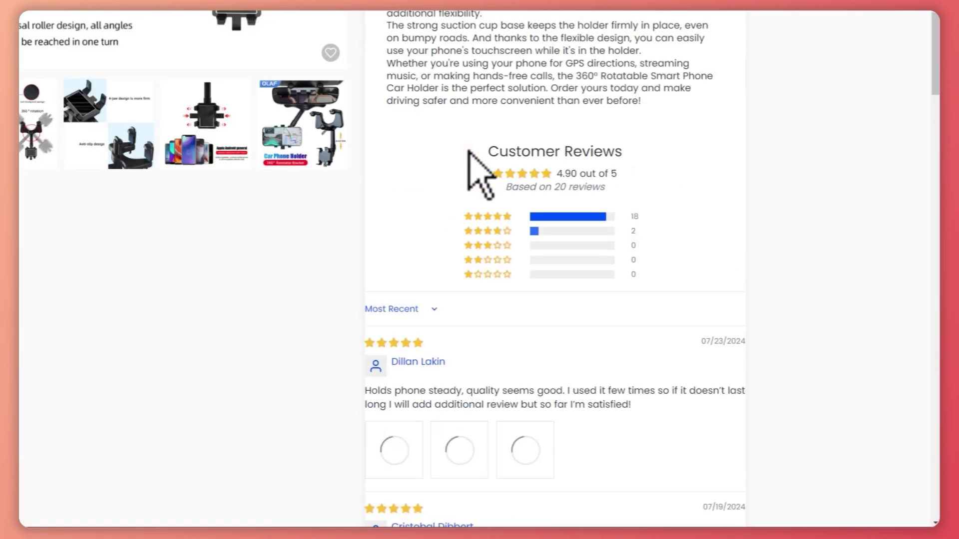
{"action": "scroll", "coordinate": [472, 165], "scroll_direction": "down", "scroll_amount": 10}
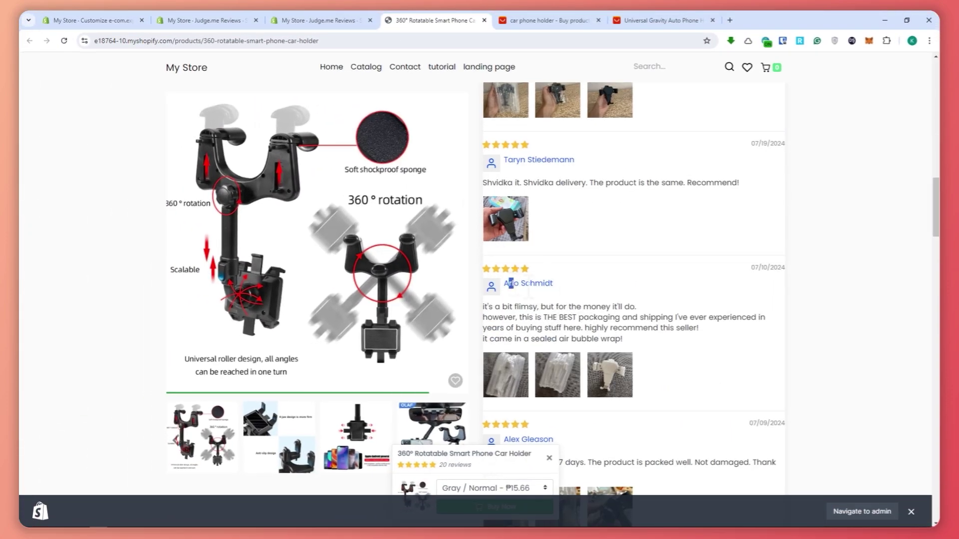
{"action": "left_click_drag", "start_coordinate": [518, 286], "coordinate": [568, 287]}
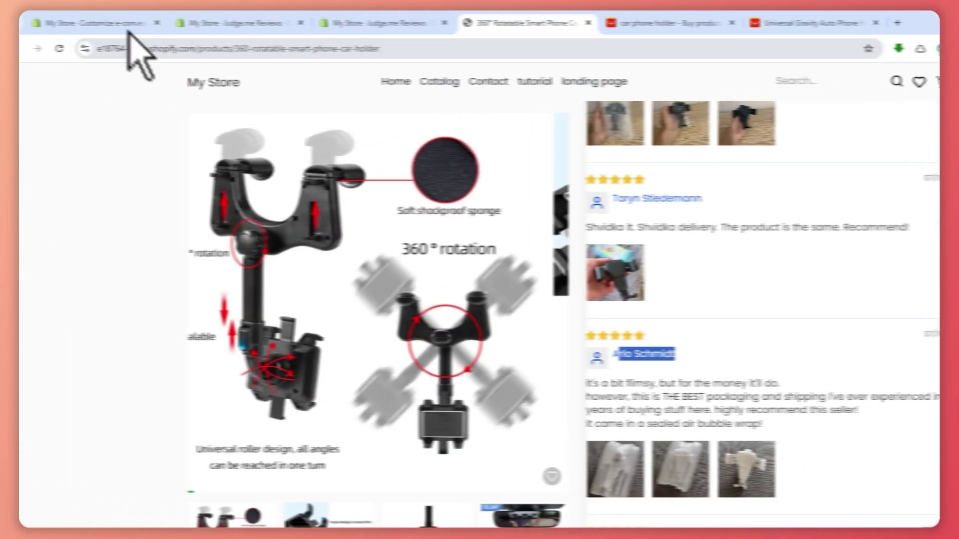
{"action": "left_click", "coordinate": [115, 23]}
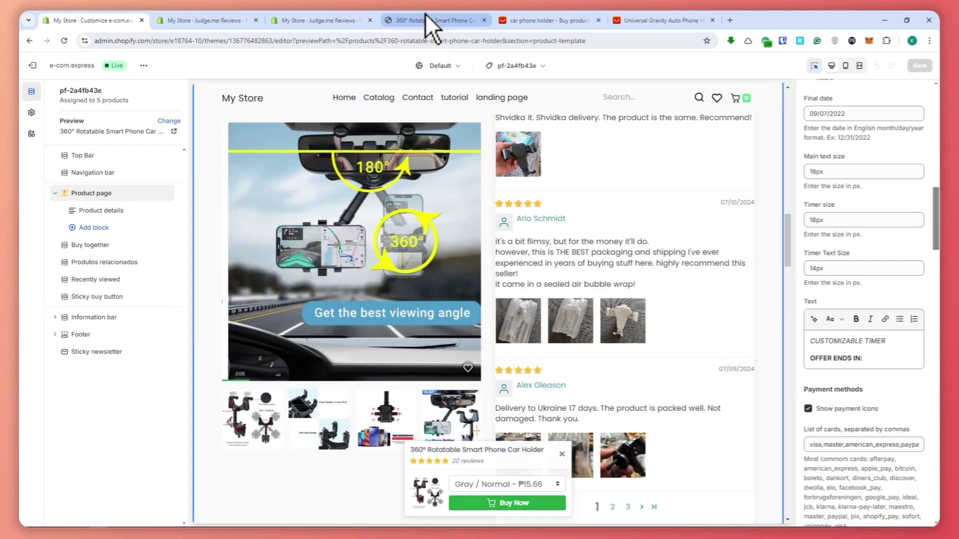
{"action": "left_click", "coordinate": [427, 23]}
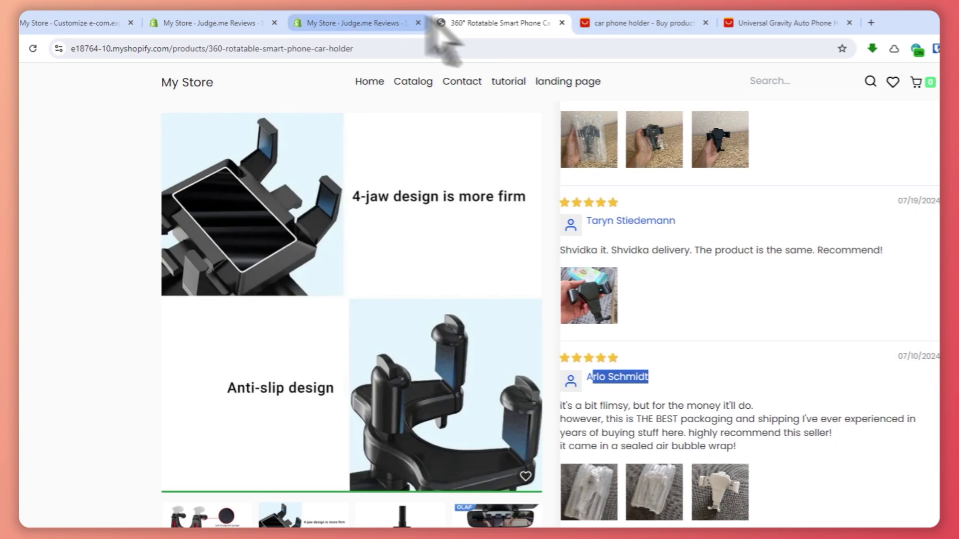
{"action": "left_click", "coordinate": [225, 29]}
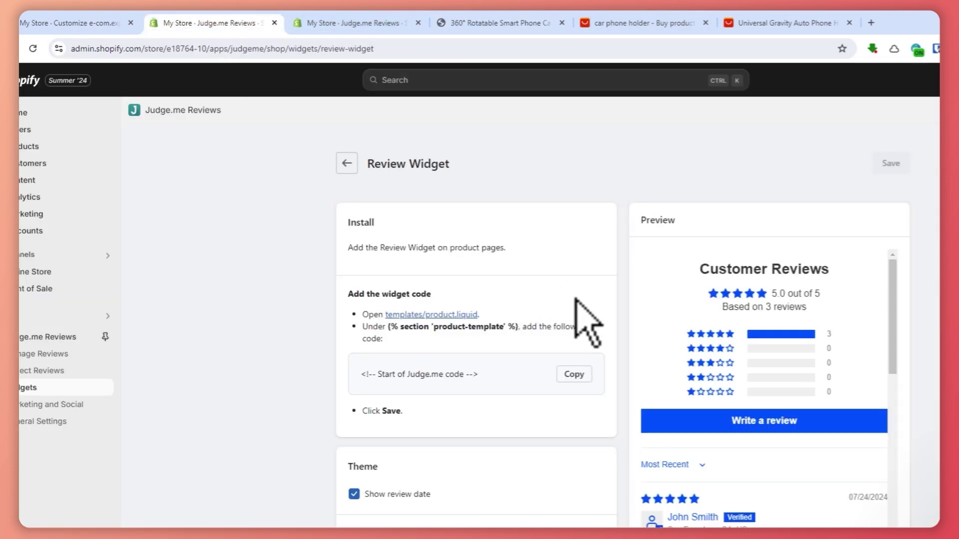